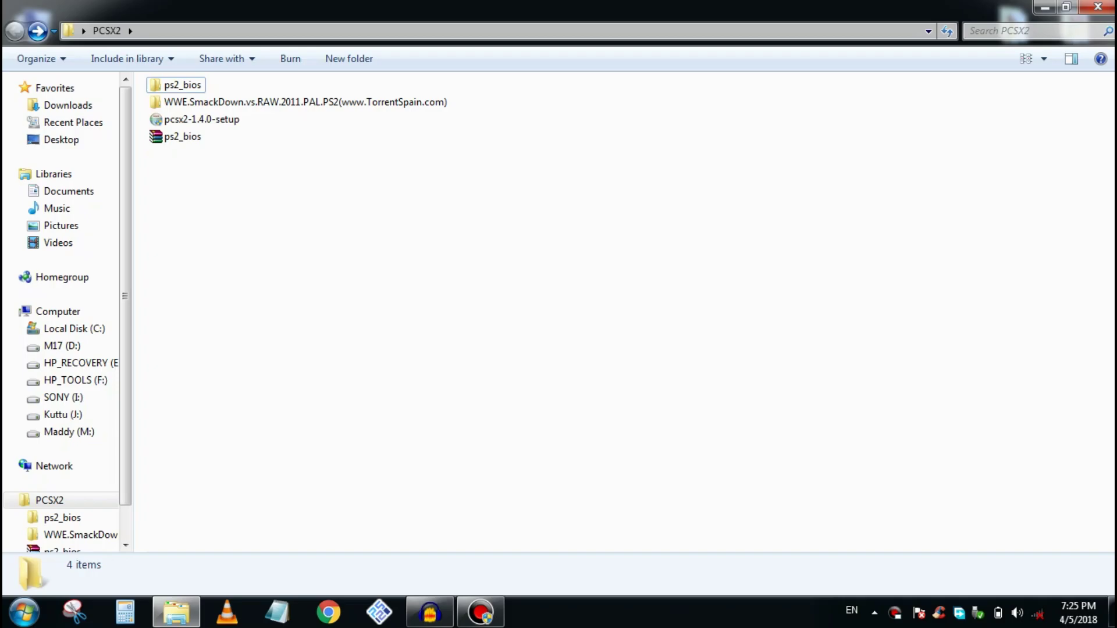
- Run pcsx2-1.4.0-setup and install PCSX2 1.4.0 with the default components, then close the installer
double_click(201, 119)
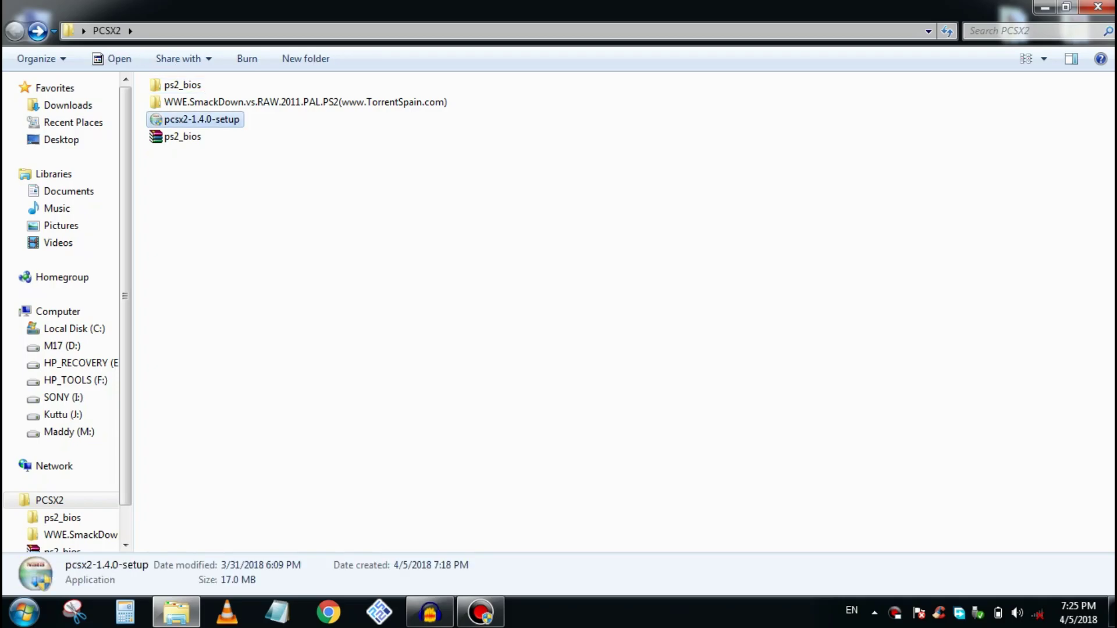
key("Return")
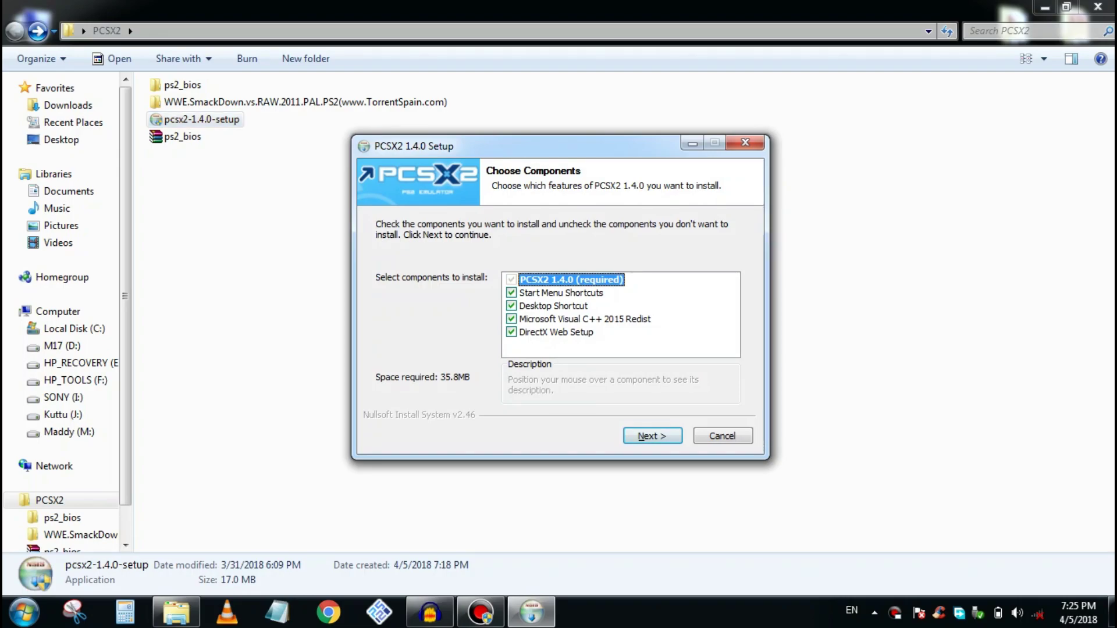
key("Return")
key("Return")
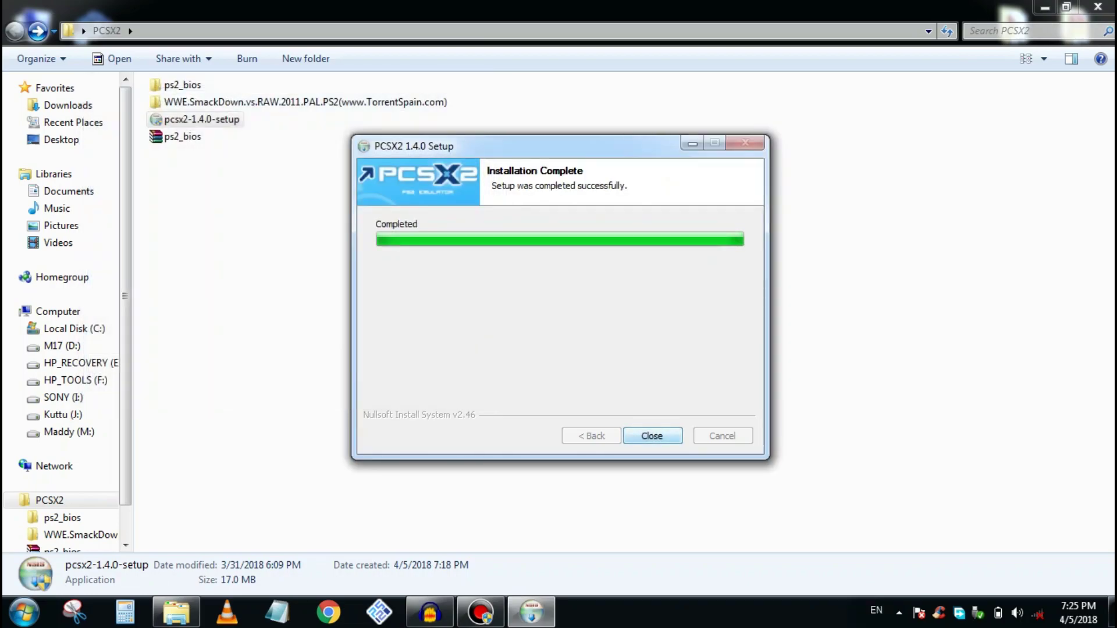
key("Return")
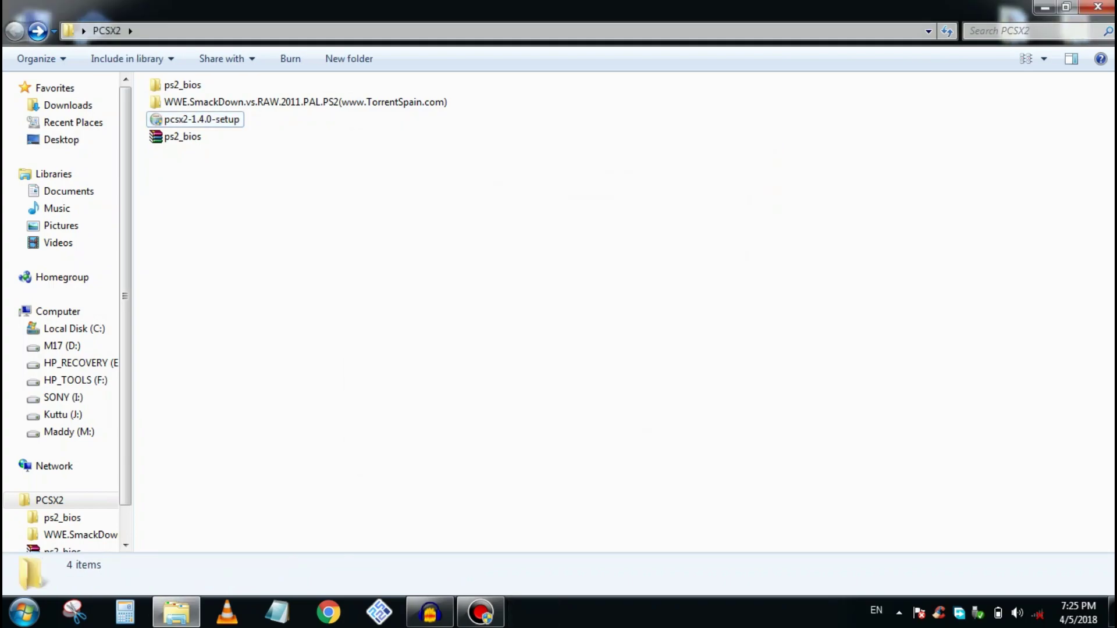
- Copy all the BIOS files inside the extracted ps2_bios folder
left_click(181, 136)
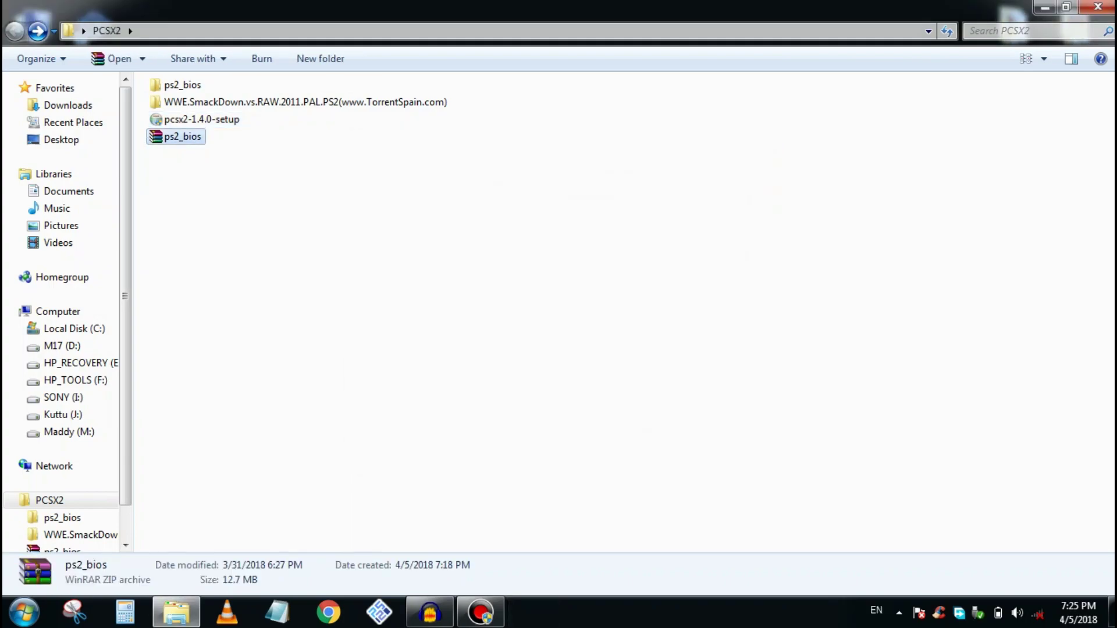
left_click(182, 85)
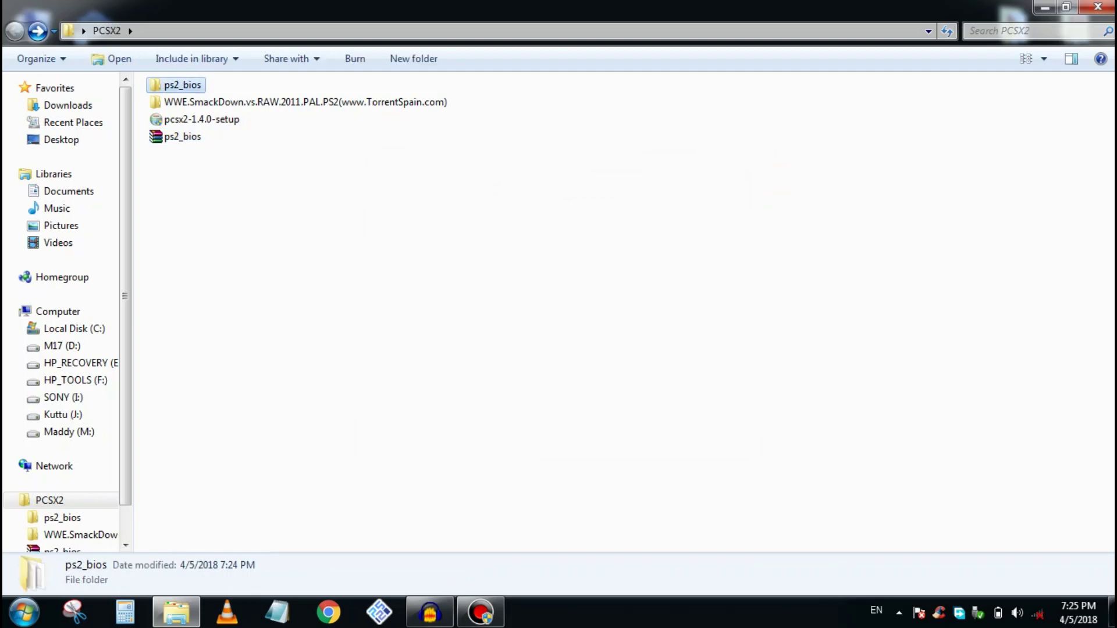
double_click(182, 85)
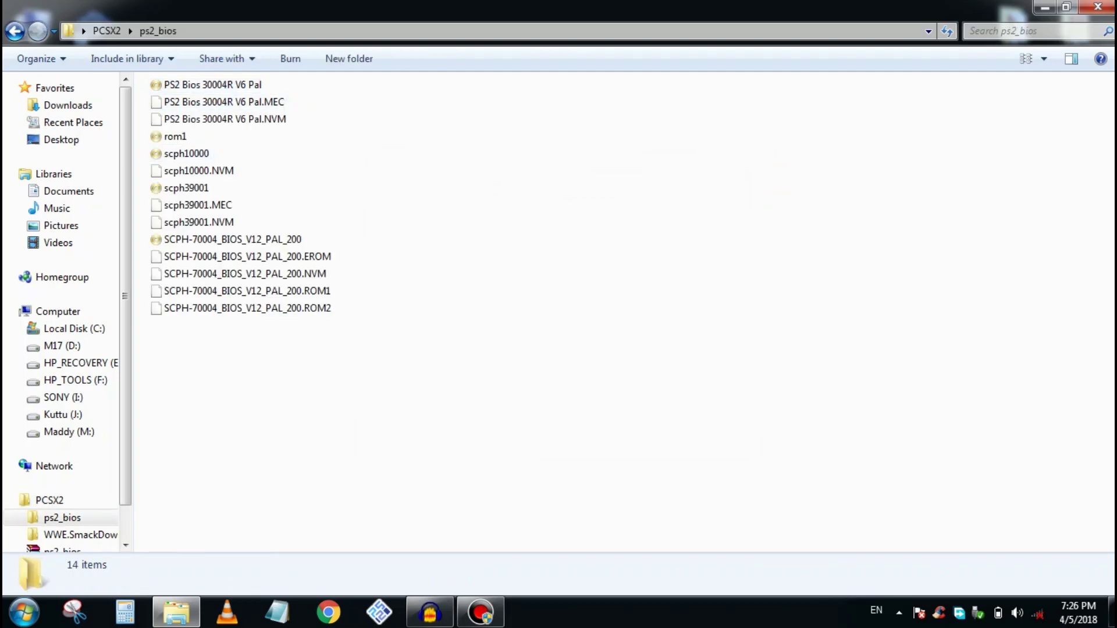
key("ctrl+a")
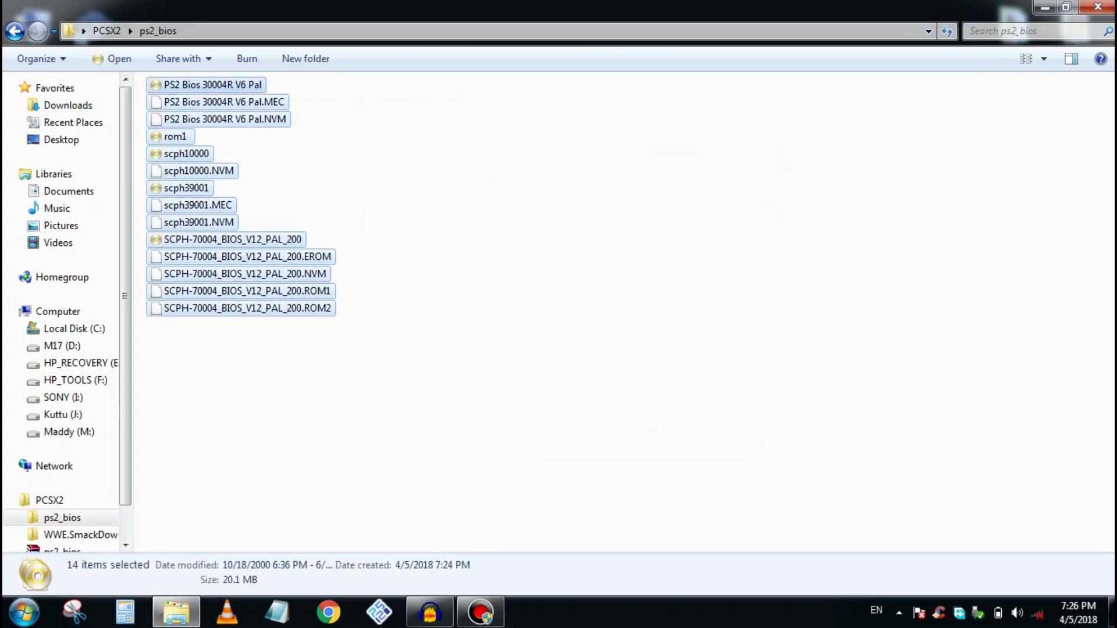
left_click(494, 262)
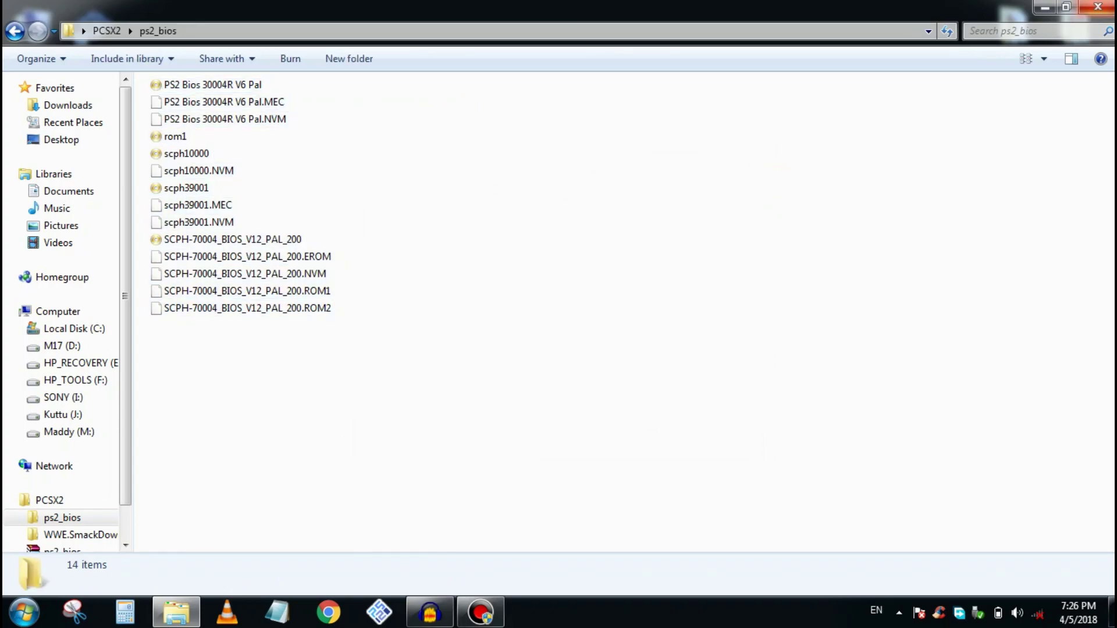
left_click_drag(566, 259, 630, 307)
key("ctrl+a")
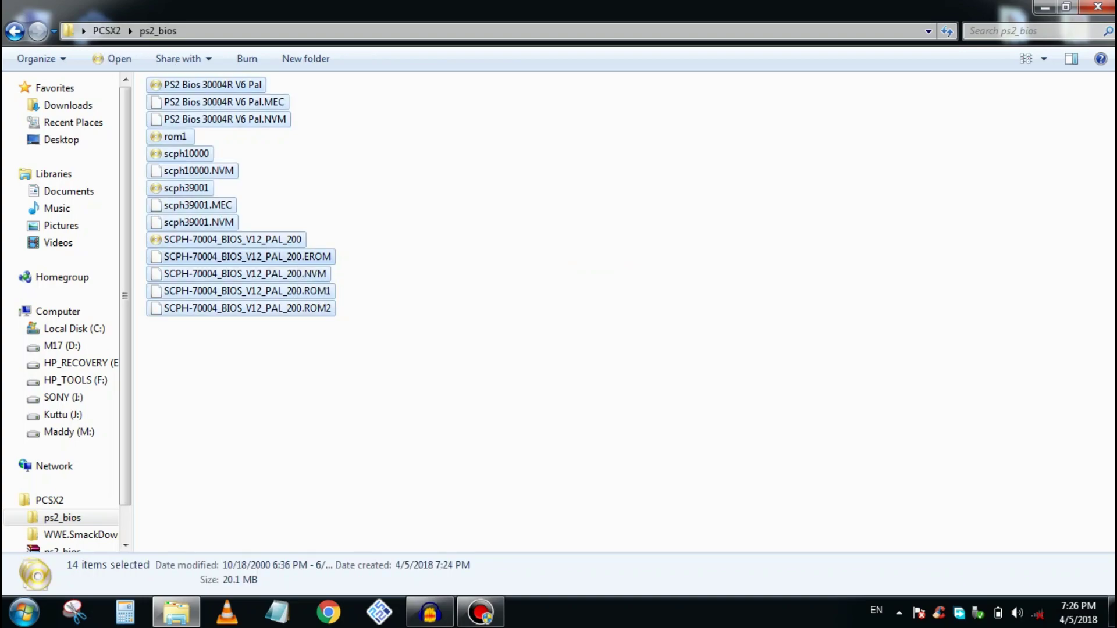
right_click(298, 261)
left_click(337, 491)
- Launch PCSX2 1.4.0 from the desktop and advance the first-time configuration through the language and plugin pages, keeping the default plugins
left_click(1045, 8)
double_click(93, 29)
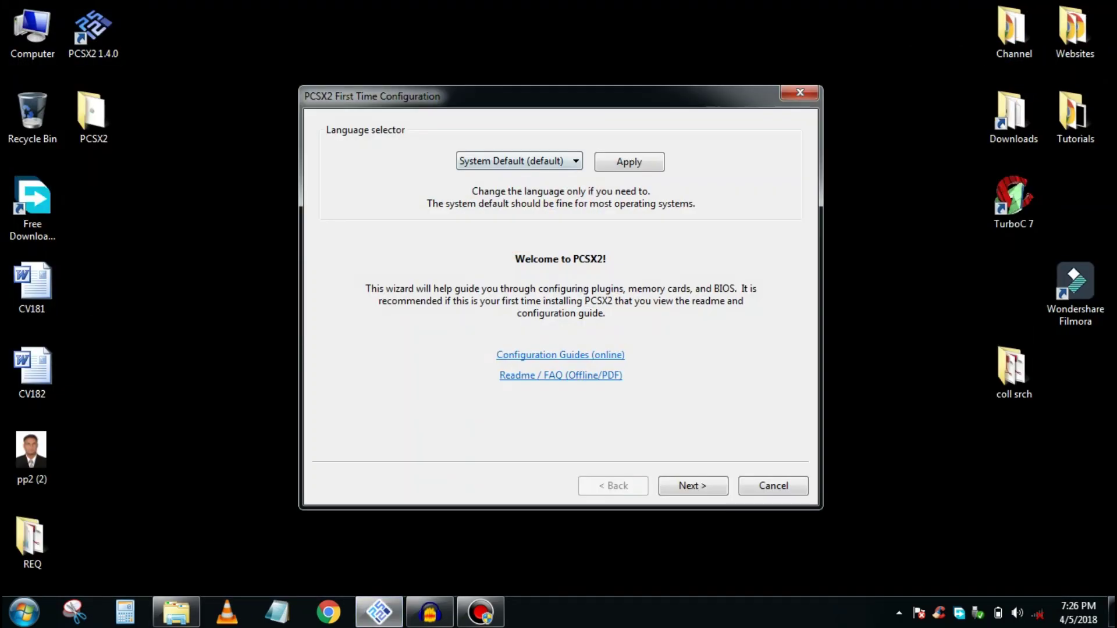
left_click(524, 162)
key("Up")
key("Up")
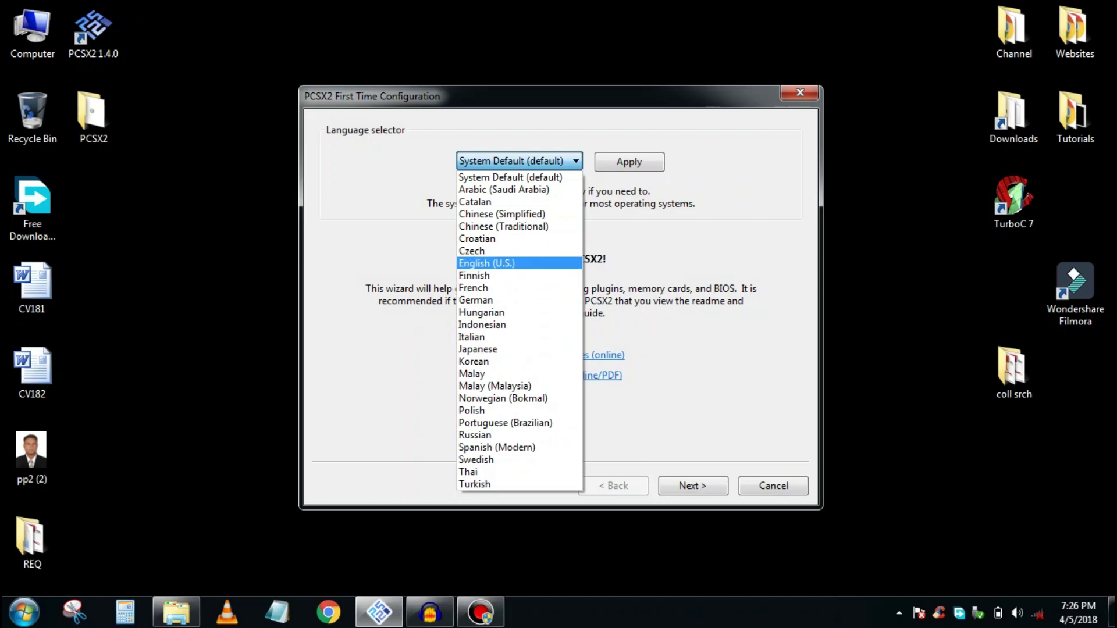
key("Return")
key("Return")
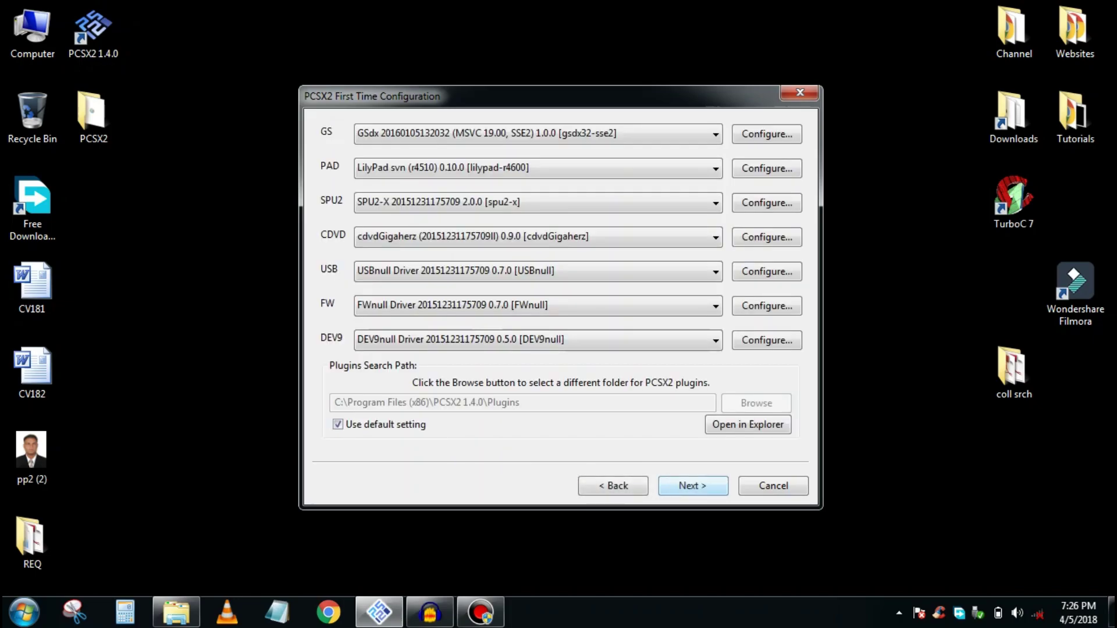
key("Return")
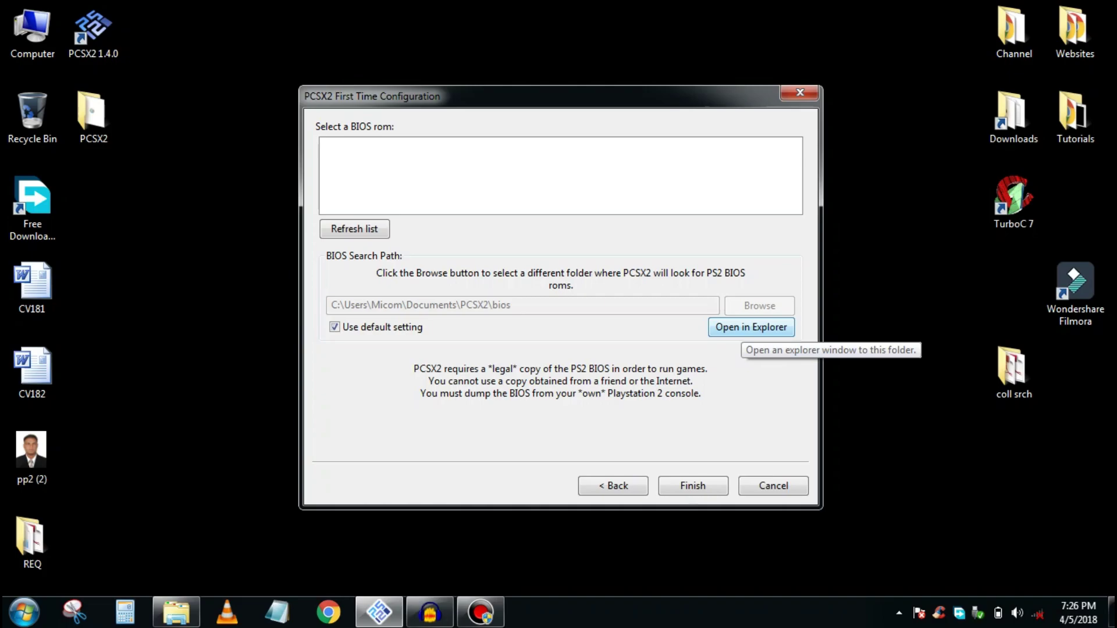
- Open the emulator's default BIOS search folder, paste the copied BIOS files into it and close the folder
left_click(751, 327)
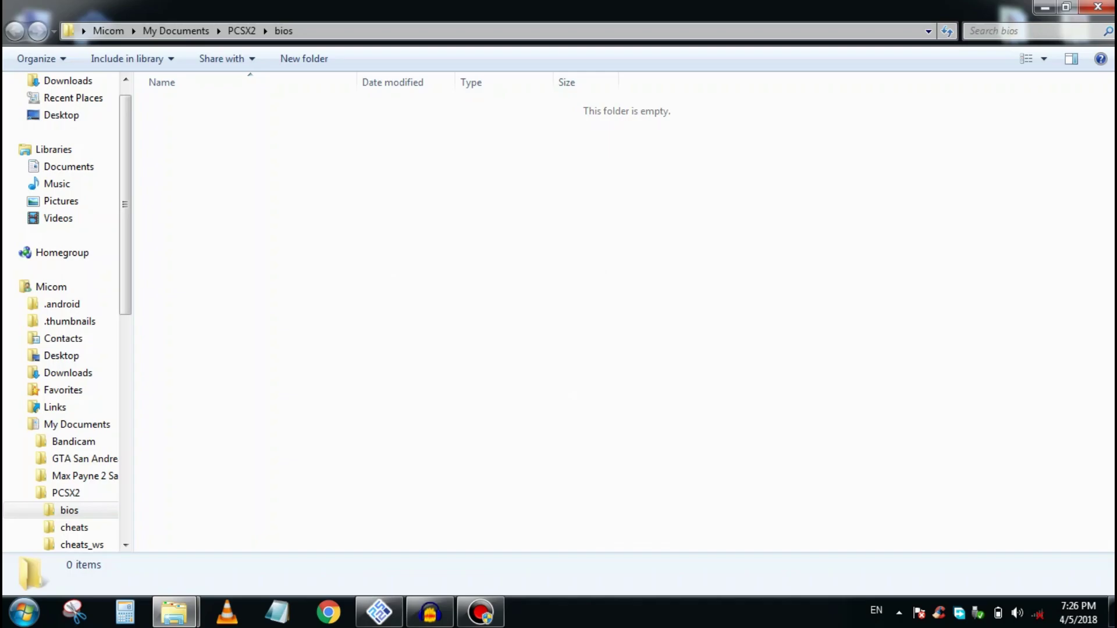
key("ctrl+v")
left_click(750, 327)
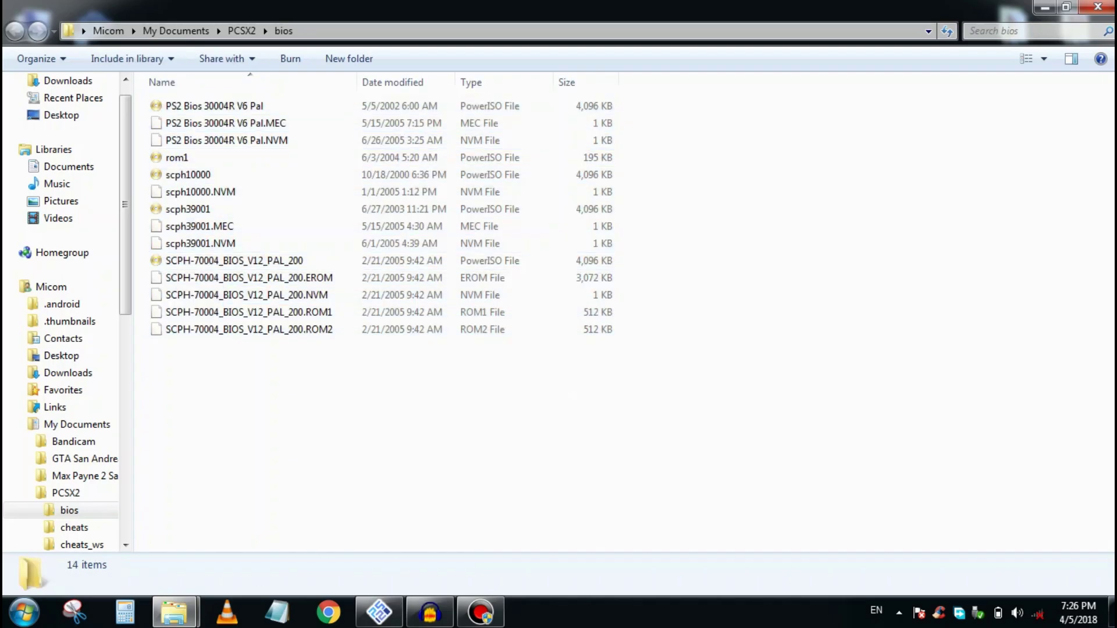
left_click(1097, 7)
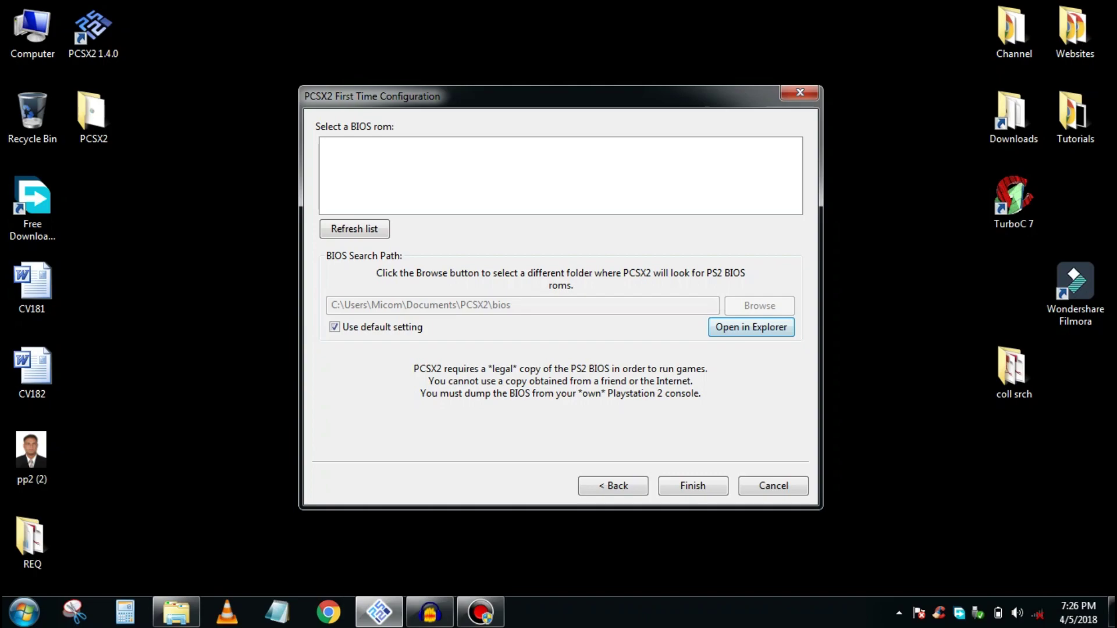
- Refresh the BIOS list, select the USA v01.60(07/02/2002) Console ROM and finish the first-time configuration
left_click(355, 229)
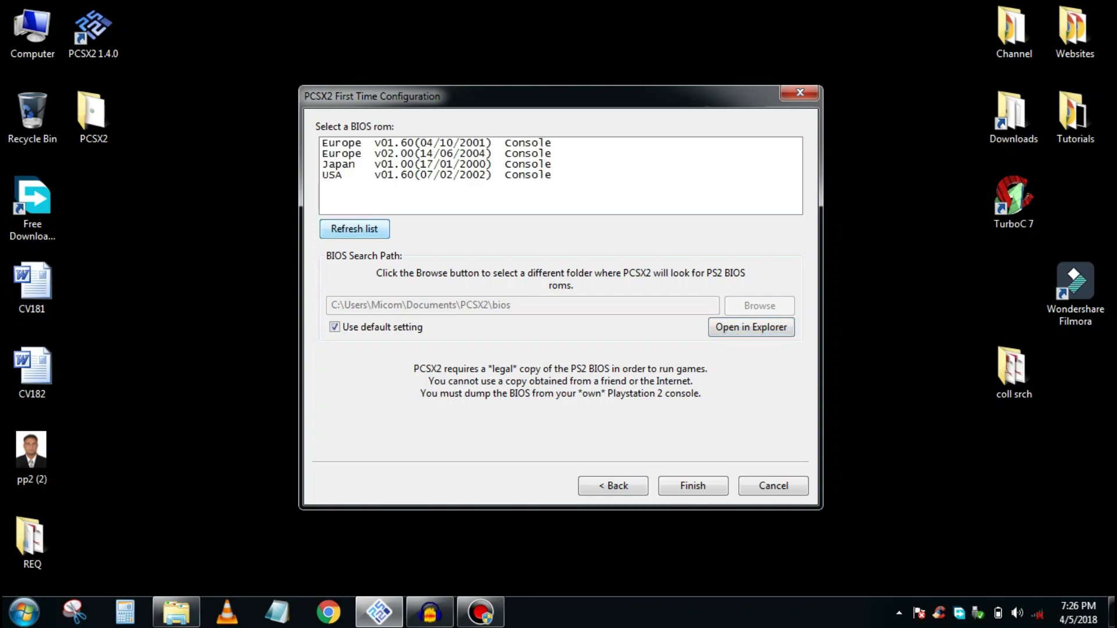
left_click(407, 175)
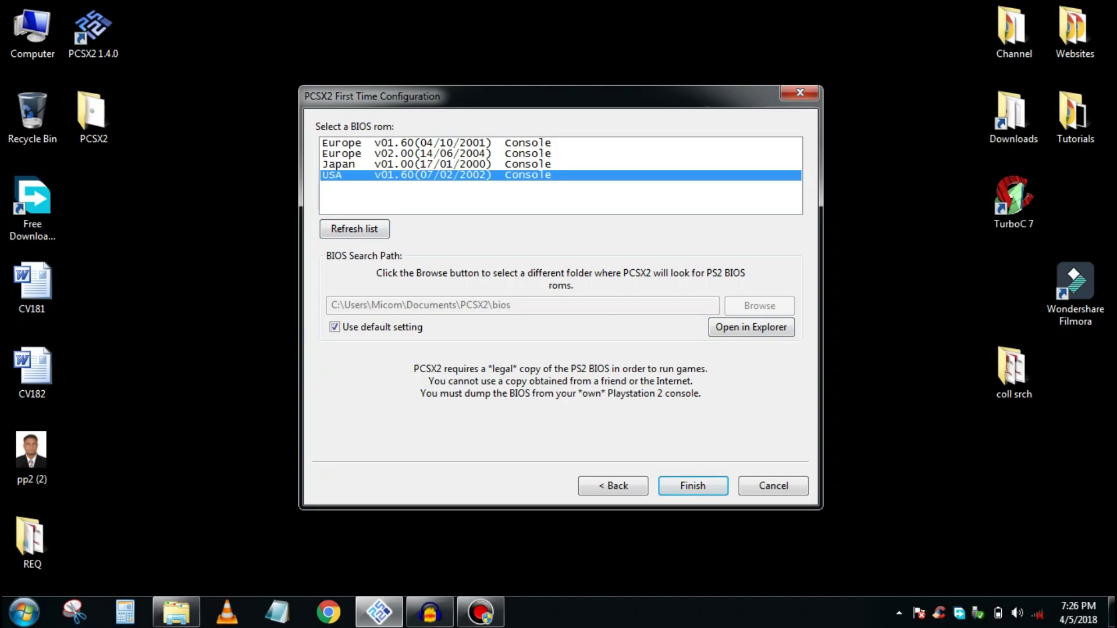
left_click(692, 486)
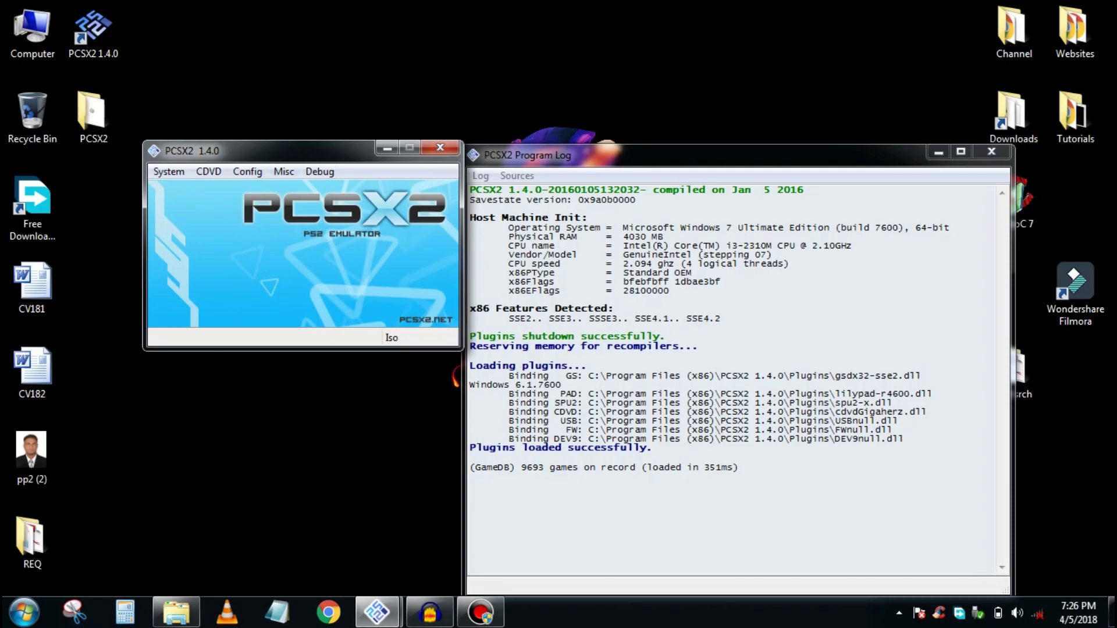
- Turn off the Show Console option to hide the program log window
left_click(284, 171)
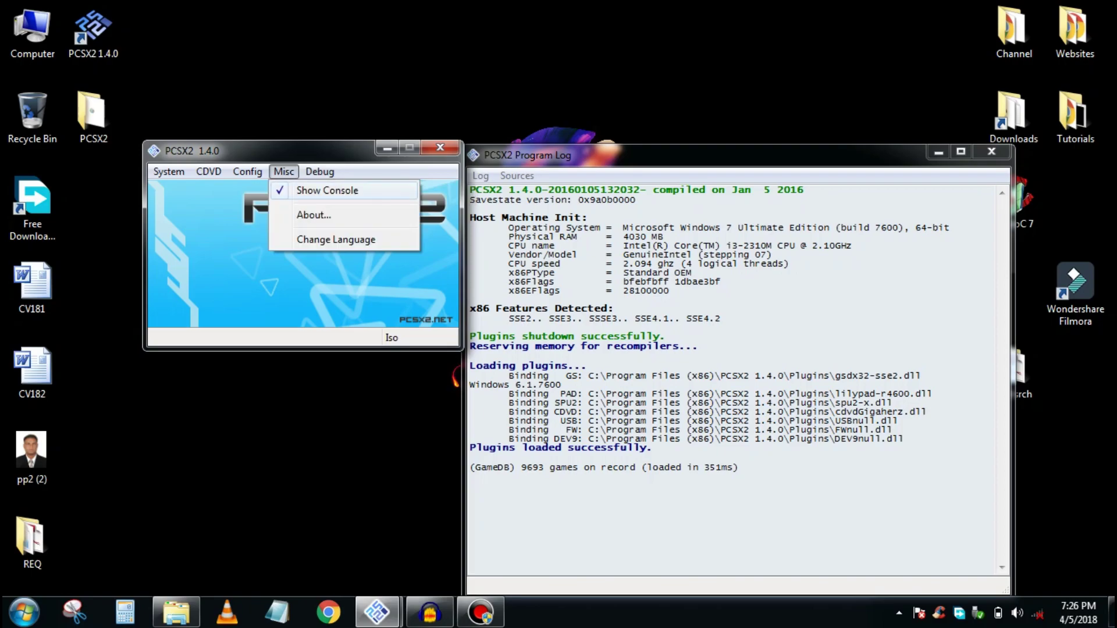
left_click(327, 190)
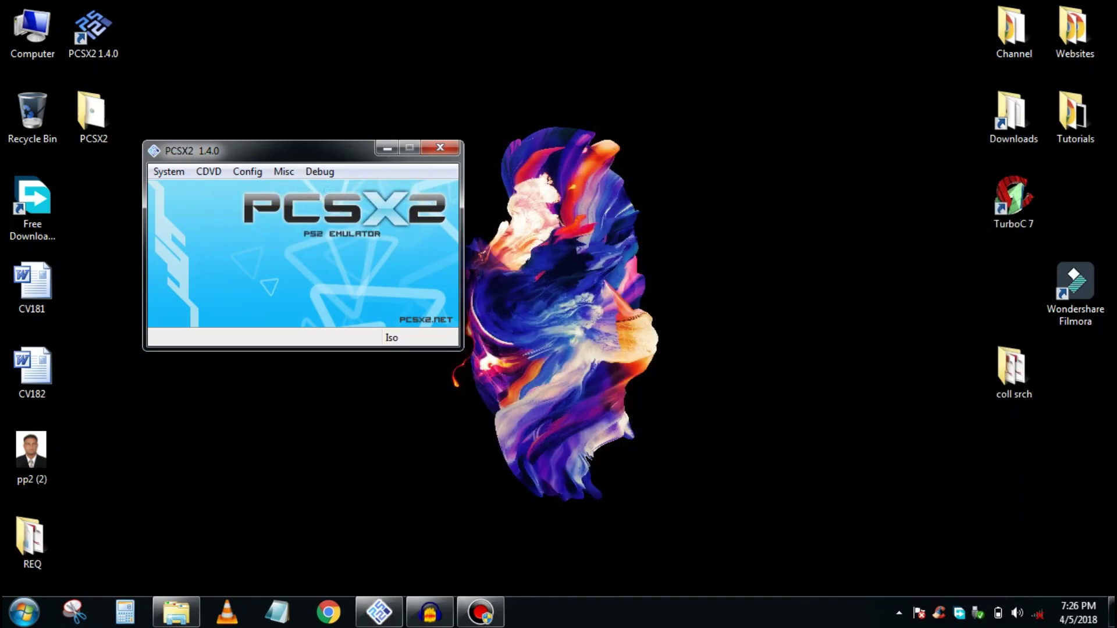
- In the LilyPad controller plugin settings, bind Pad 1's Square to S, Triangle to T, Cross to X and Circle to C
left_click(247, 171)
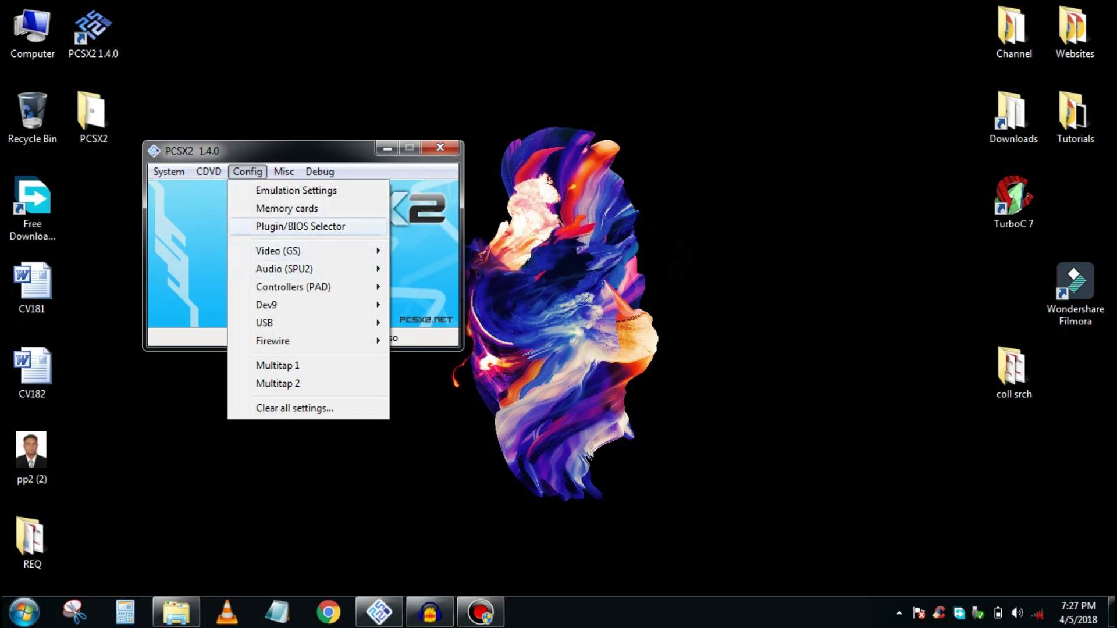
mouse_move(293, 287)
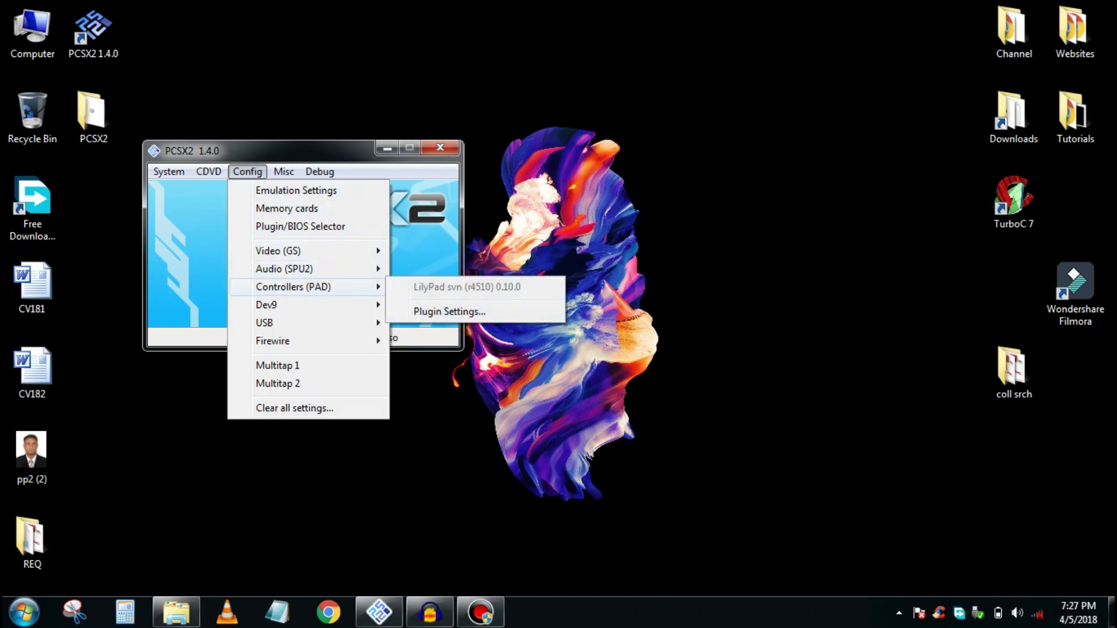
left_click(449, 311)
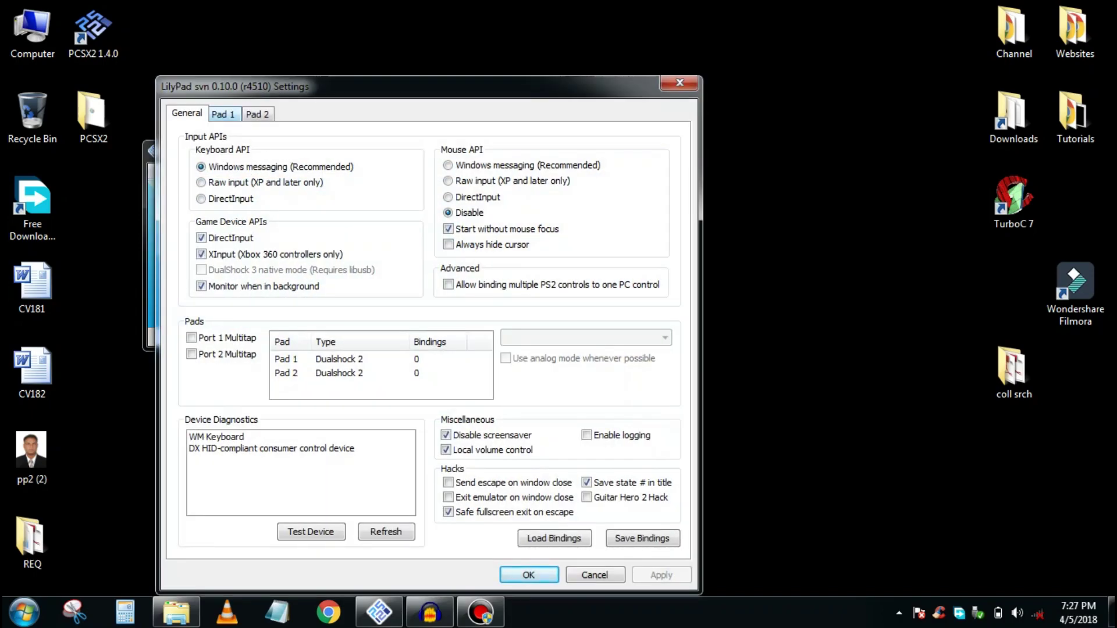
left_click(224, 114)
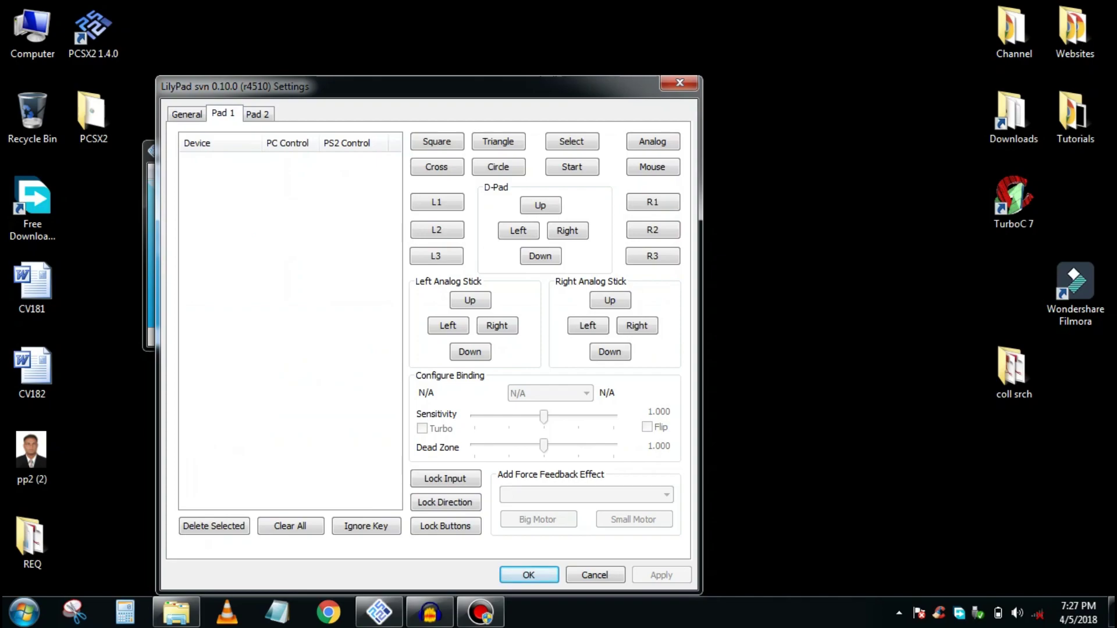
left_click(258, 114)
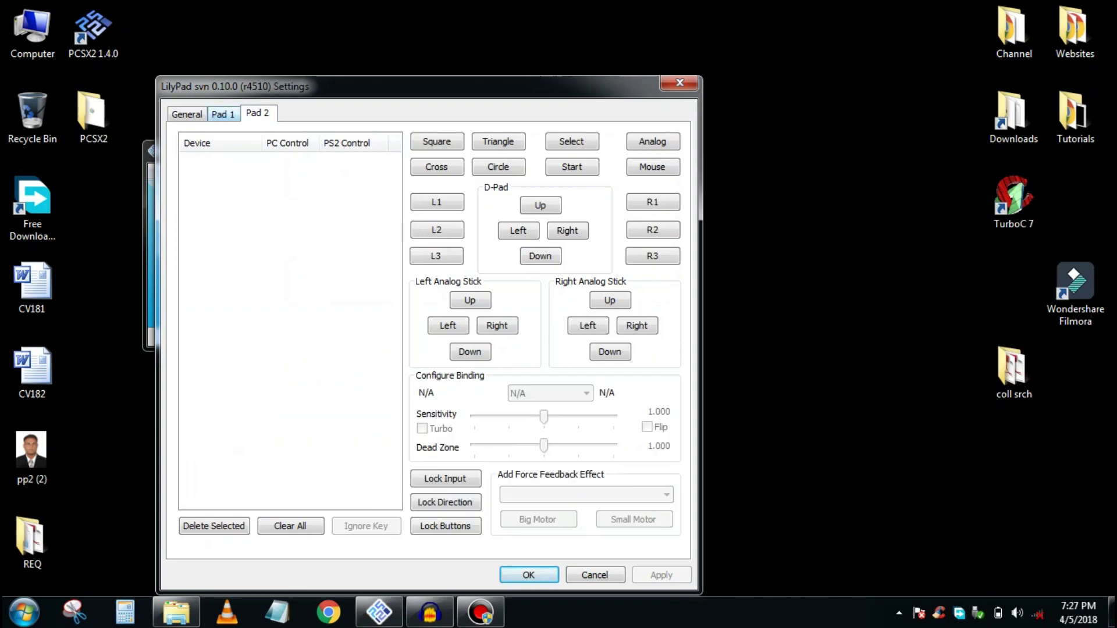
left_click(223, 114)
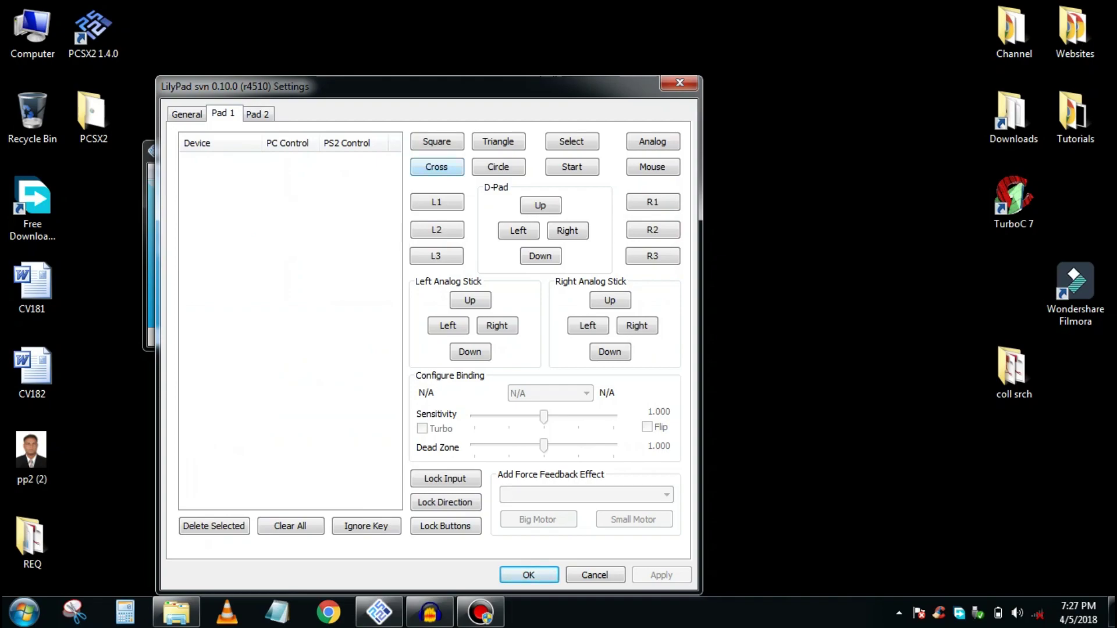
key("s")
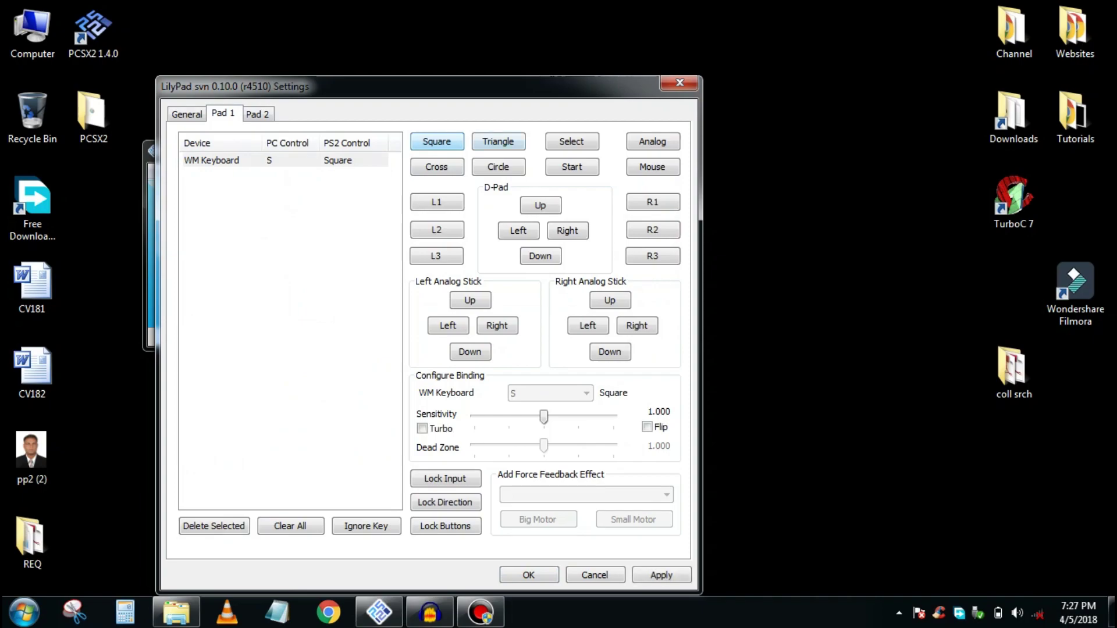
key("t")
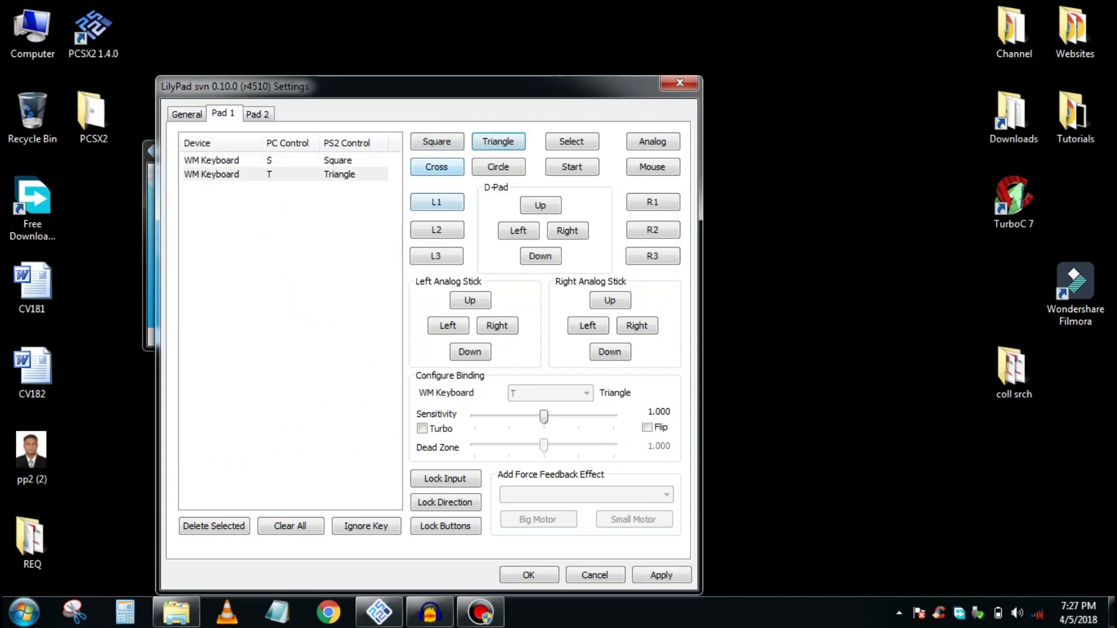
key("x")
key("c")
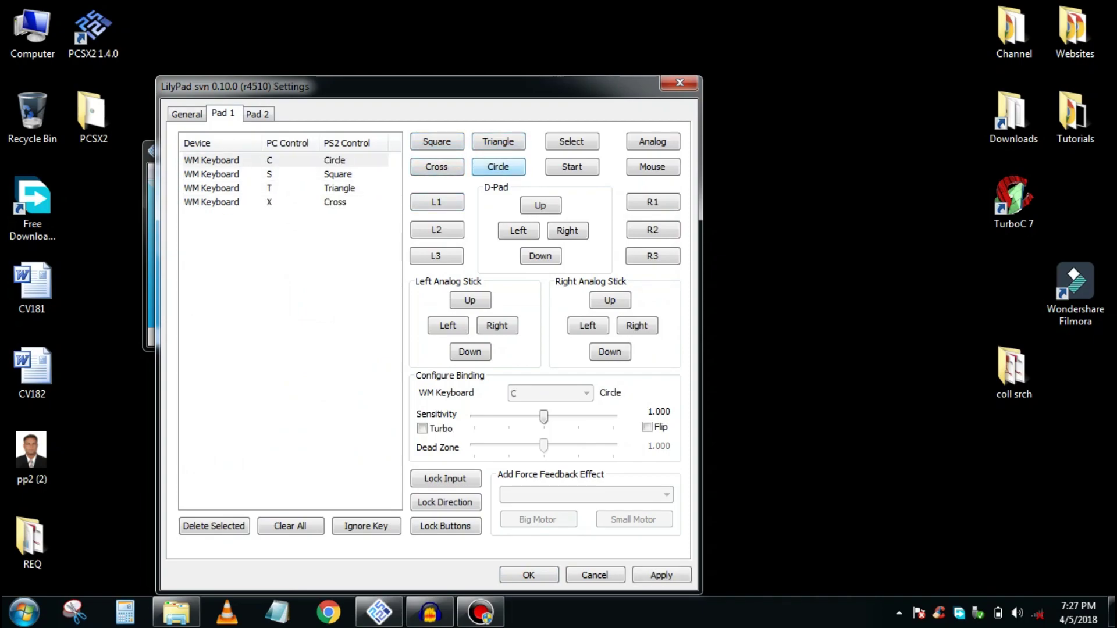
- Bind Pad 1's L1, L2 and L3 to the keyboard keys 1, 2 and 3
key("1")
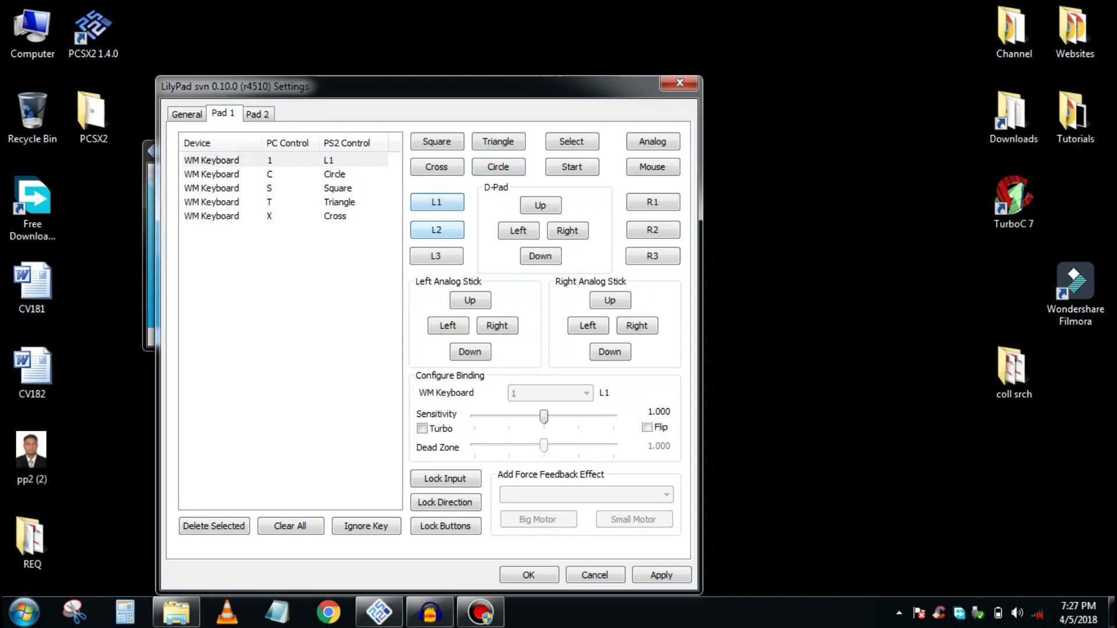
key("2")
key("3")
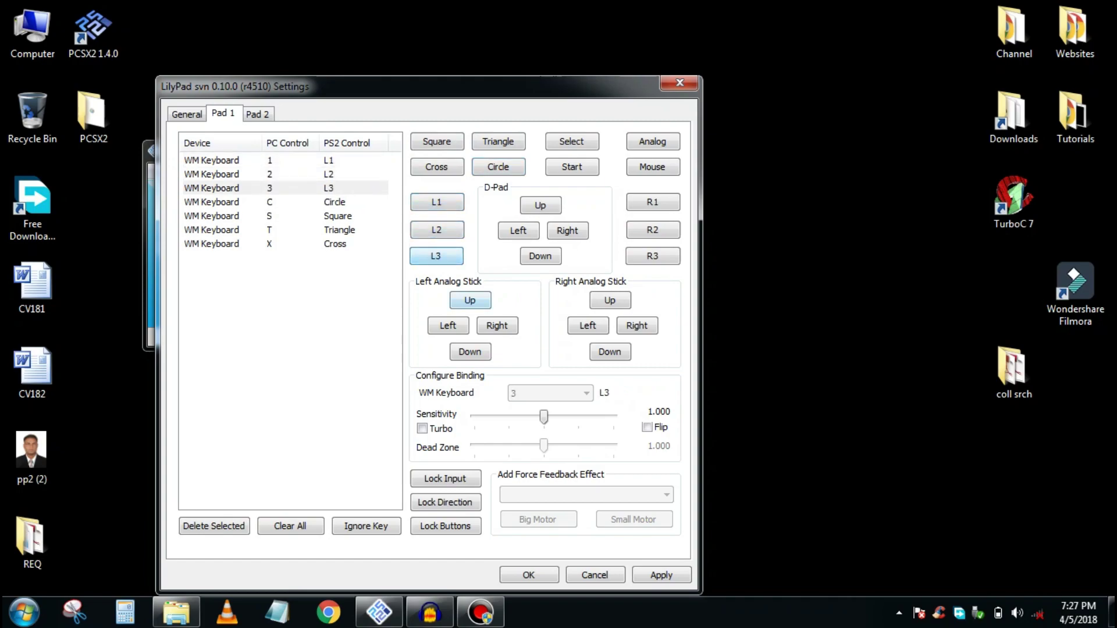
- Bind Pad 1's left analog stick Up, Down, Left and Right to W, S, A and D, and save the controller settings
key("w")
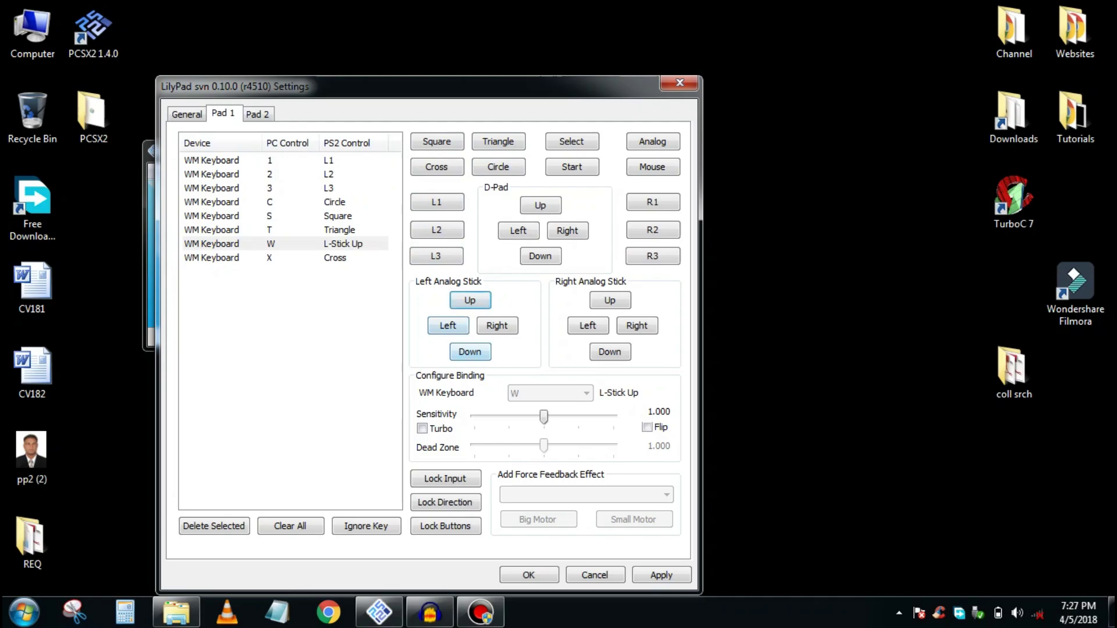
key("s")
key("a")
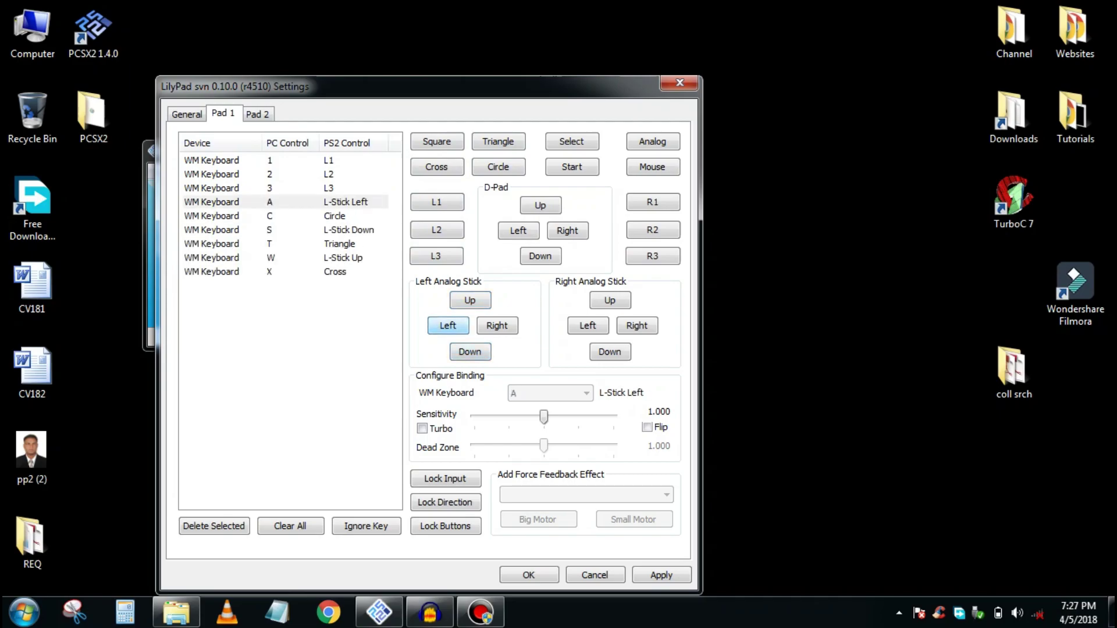
key("d")
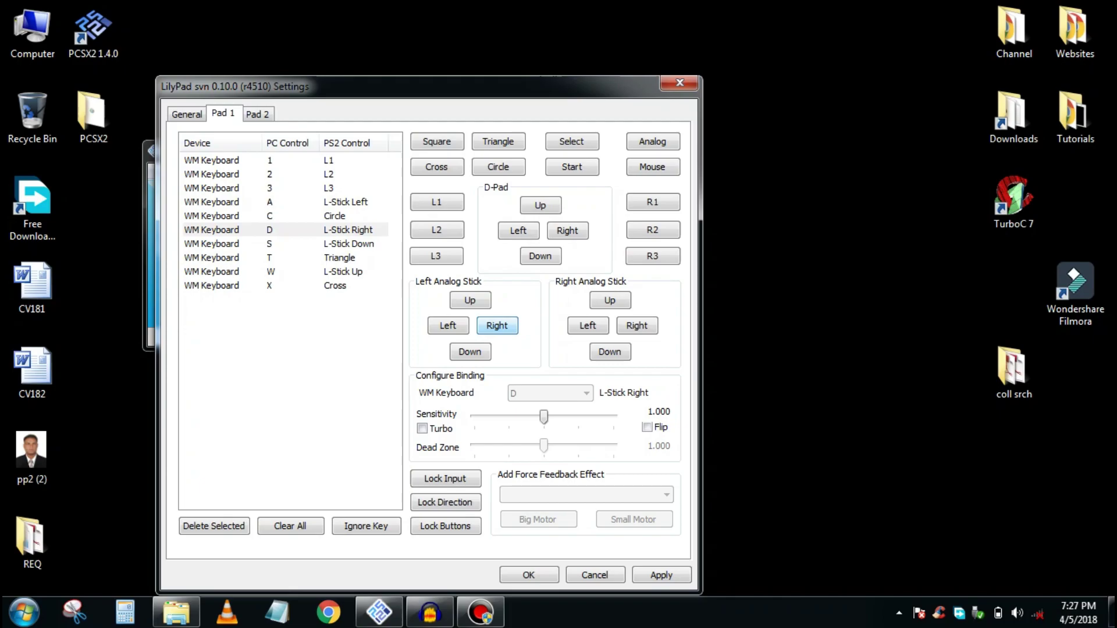
left_click(661, 575)
left_click(529, 575)
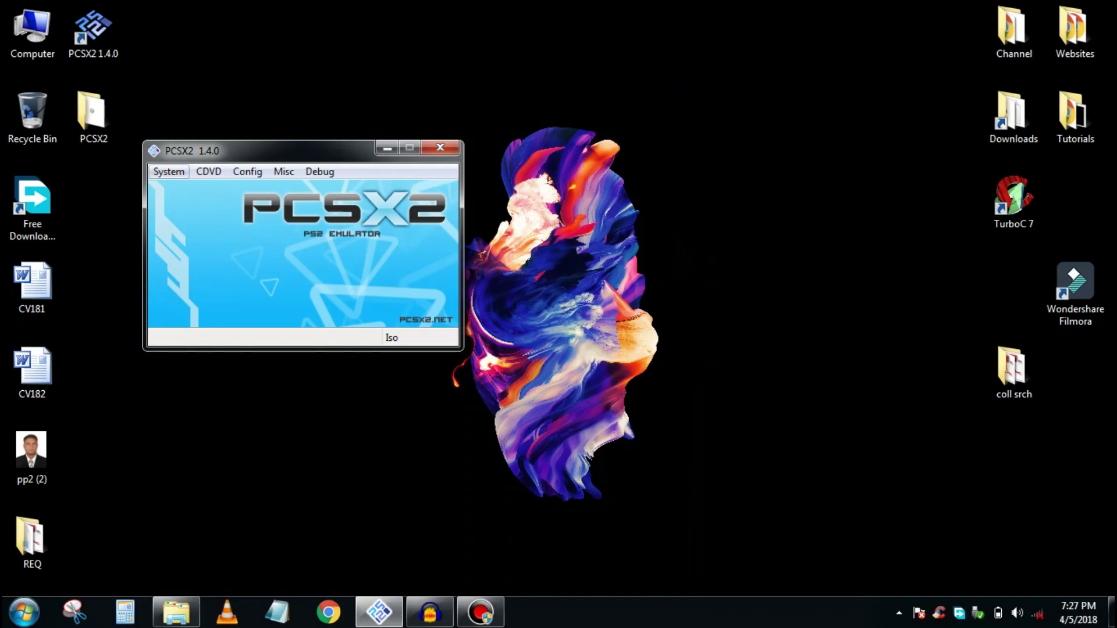
- Load the svr11ps2 disc image from the WWE.SmackDown.vs.RAW.2011 folder inside the desktop PCSX2 folder as the ISO
left_click(208, 172)
key("Right")
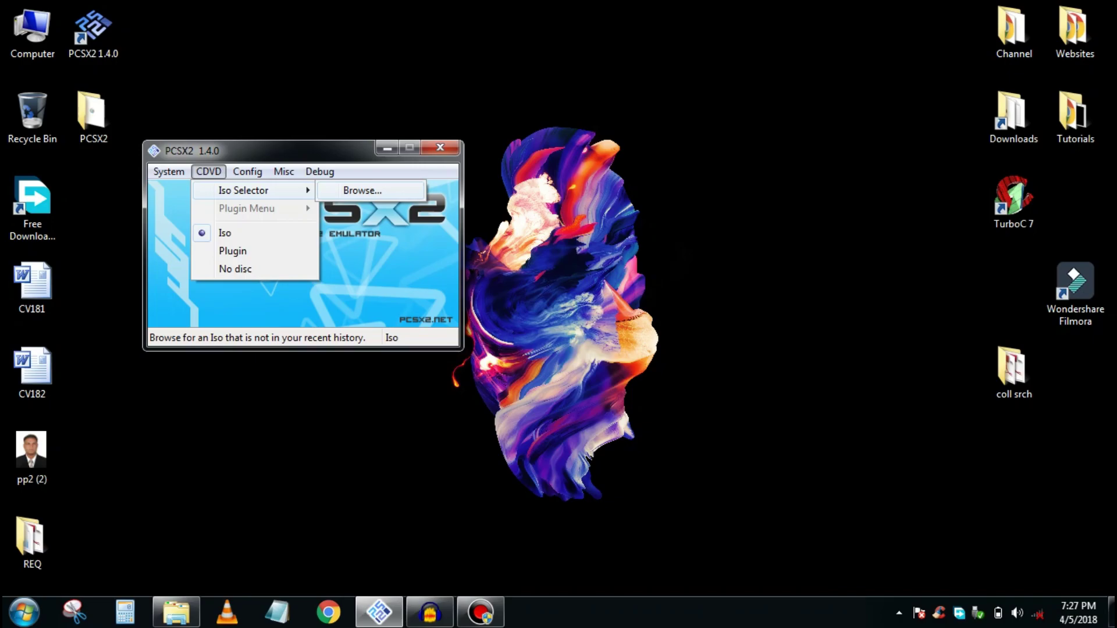
key("Return")
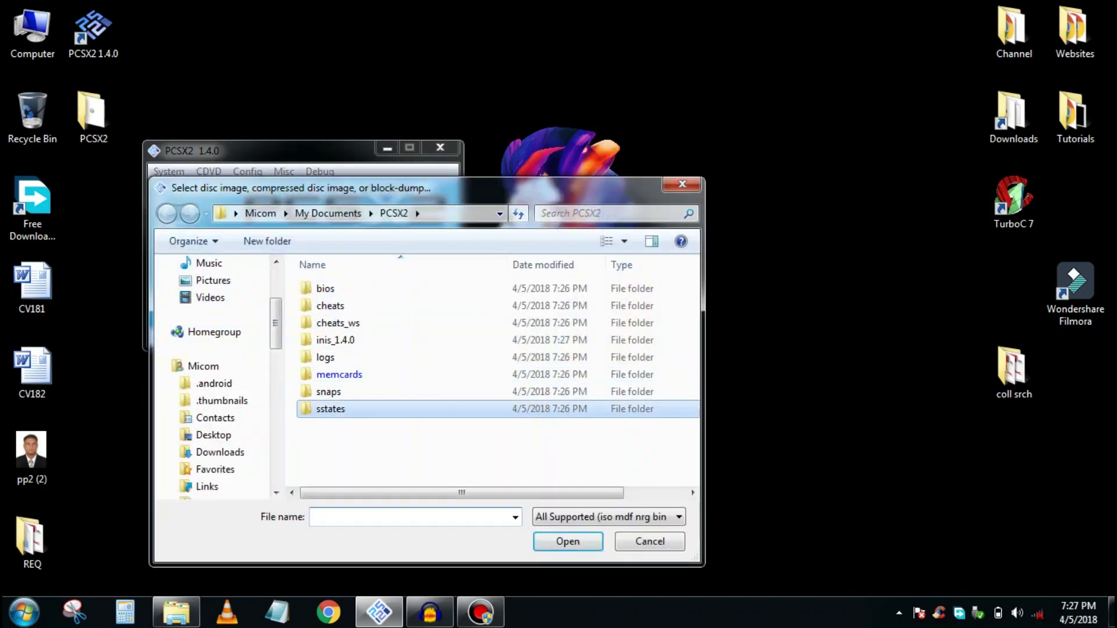
left_click_drag(276, 323, 275, 294)
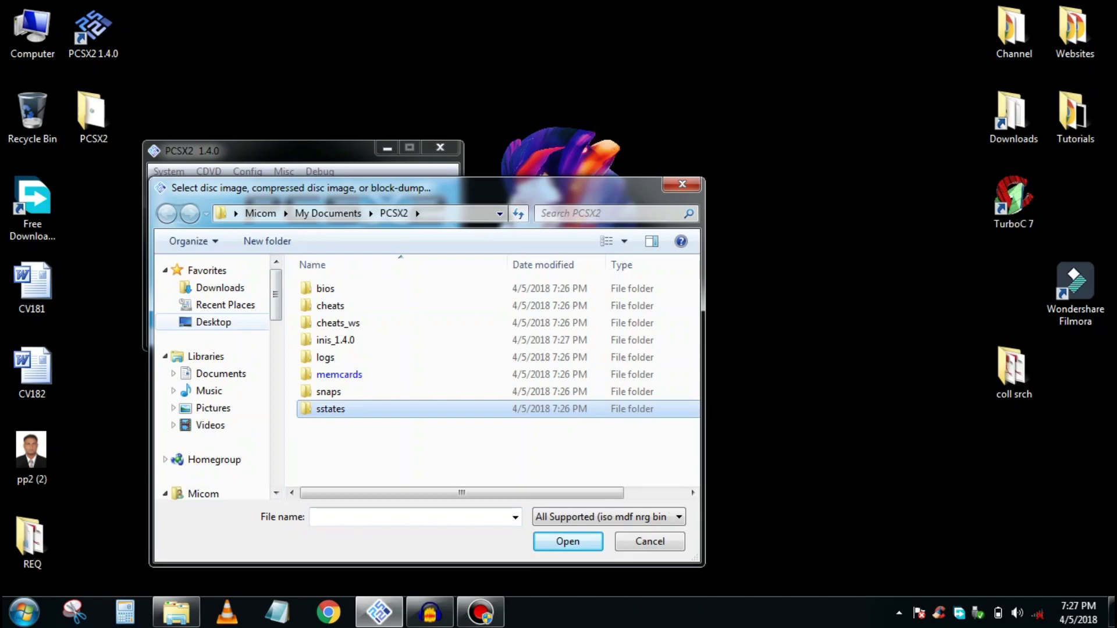
left_click(214, 322)
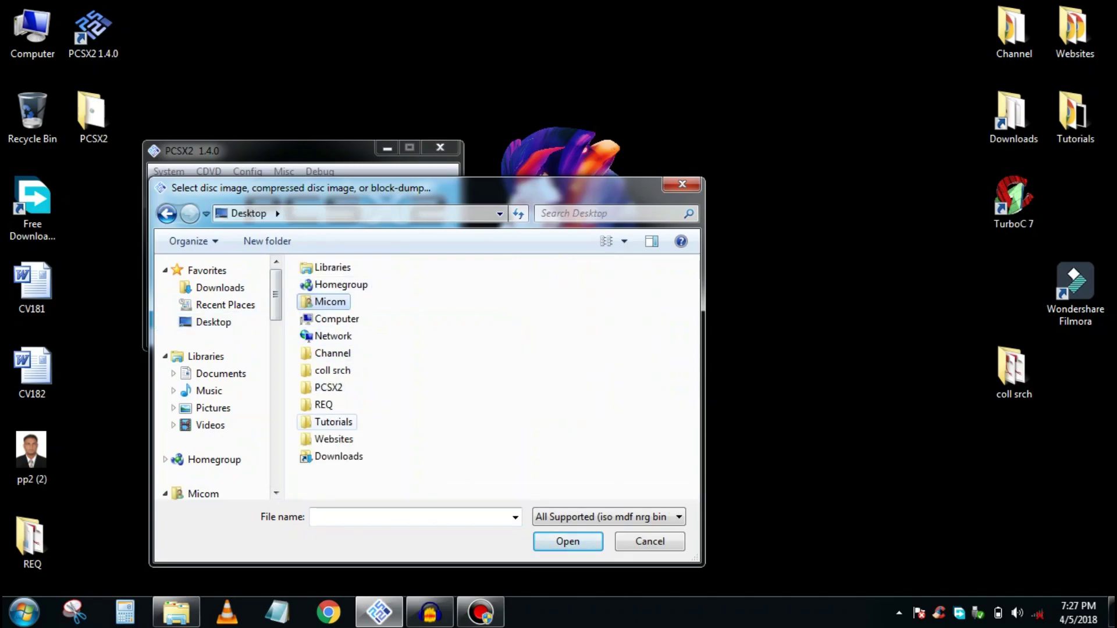
double_click(329, 388)
double_click(333, 284)
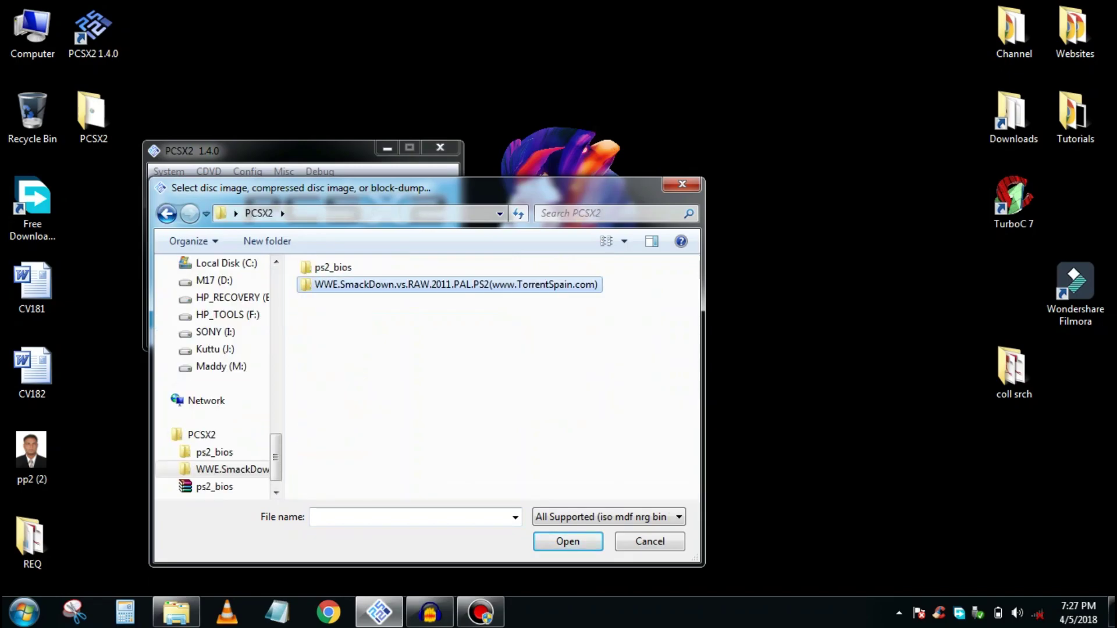
left_click(331, 268)
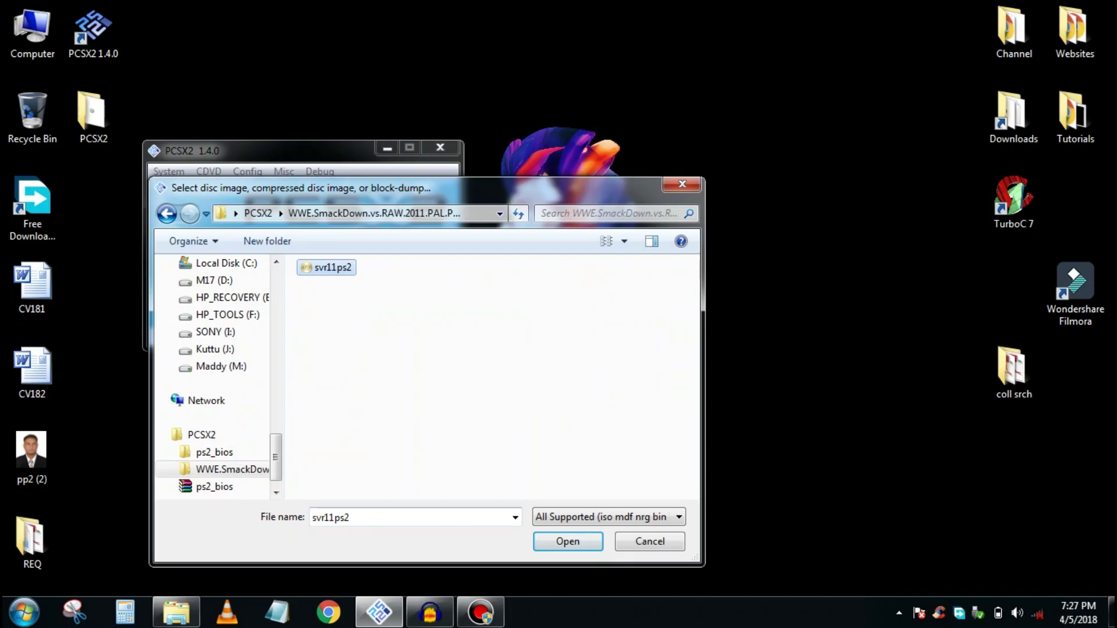
left_click(568, 542)
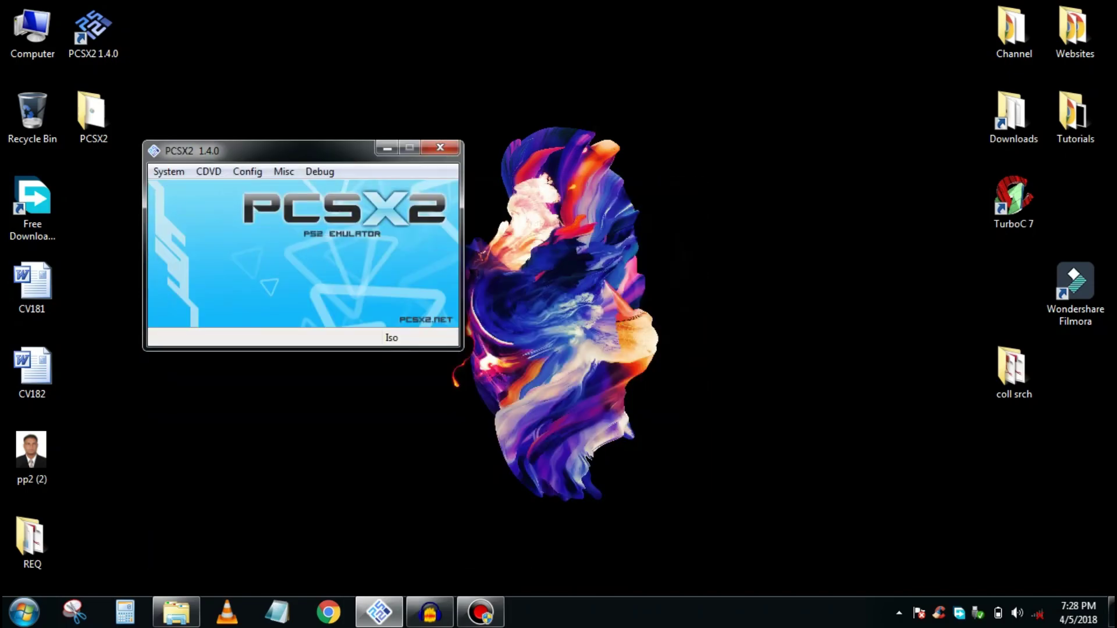
- Start the loaded game disc using the fast CDVD boot option
left_click(169, 171)
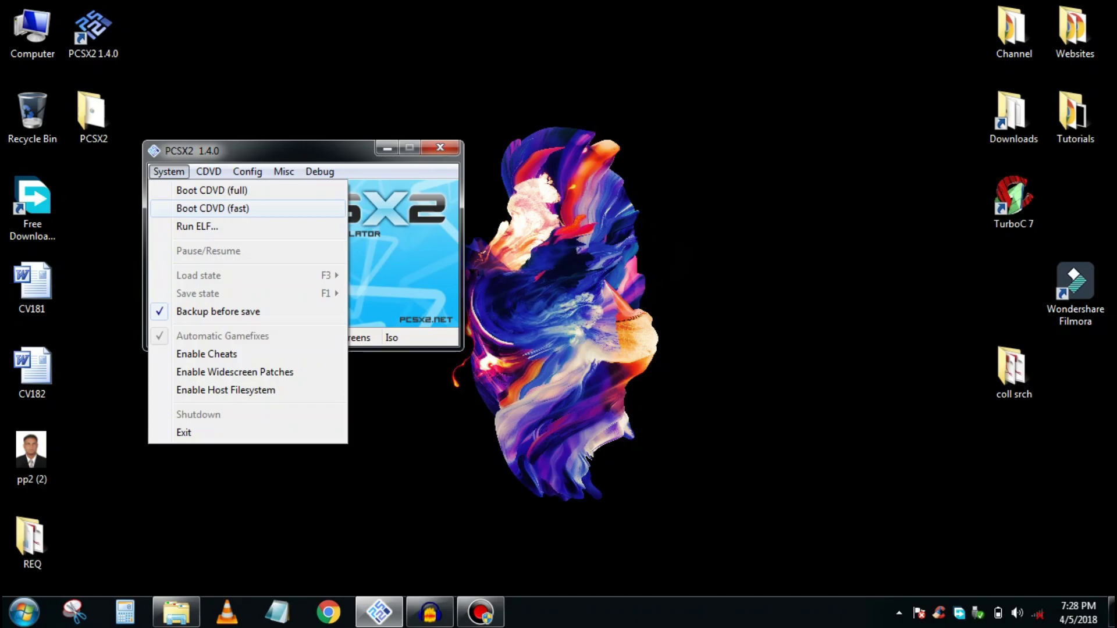
key("Return")
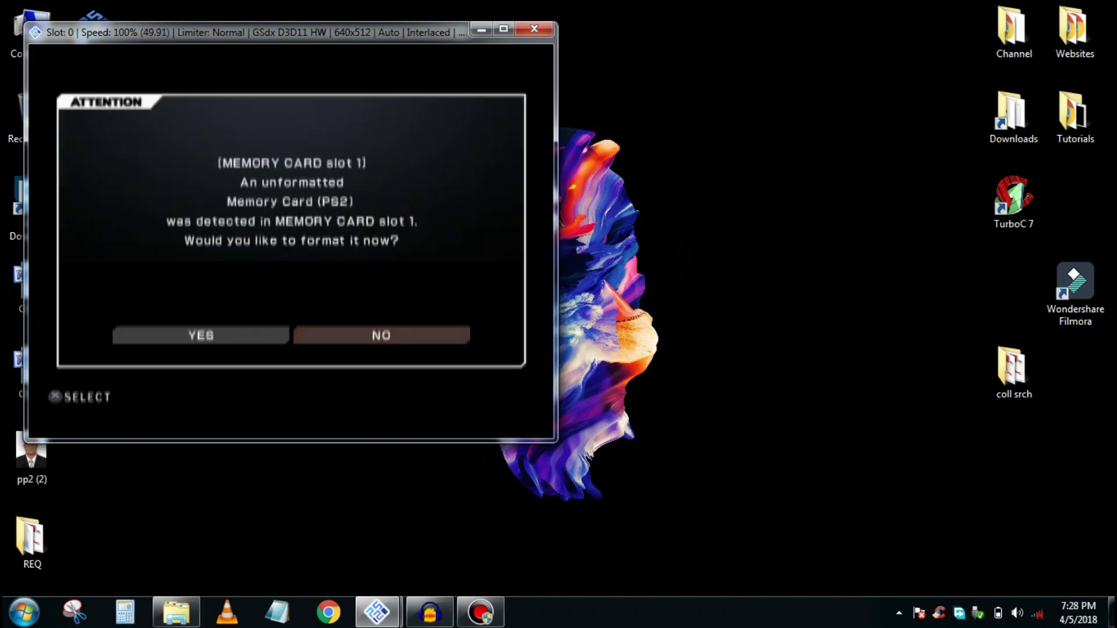
- Agree to format the memory card in slot 1, and leave the game view once formatting is done
key("Left")
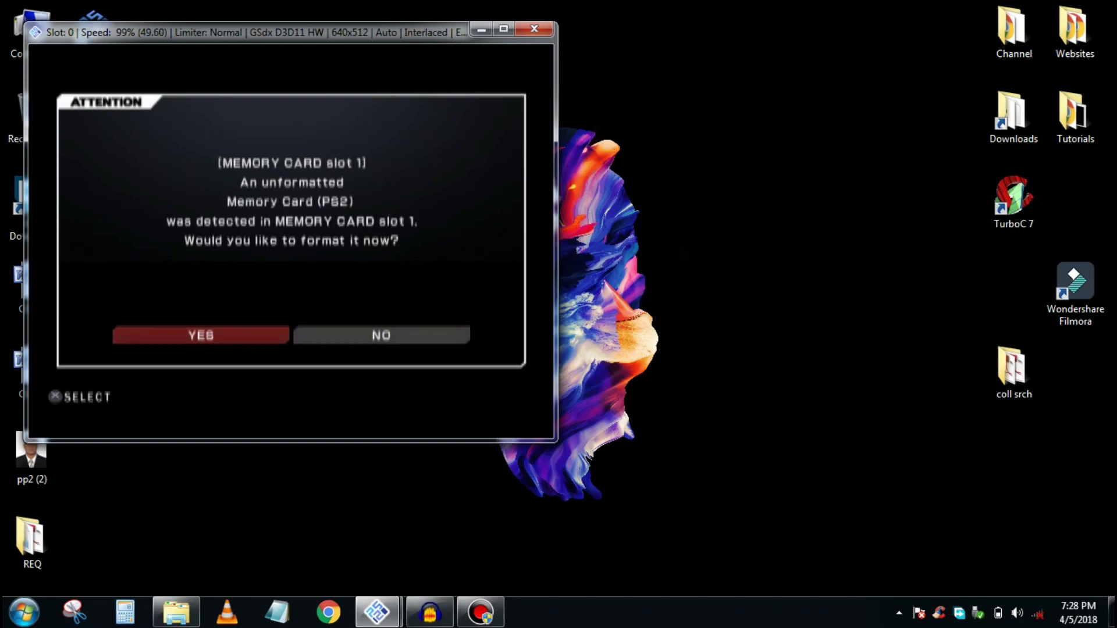
key("Right")
key("Left")
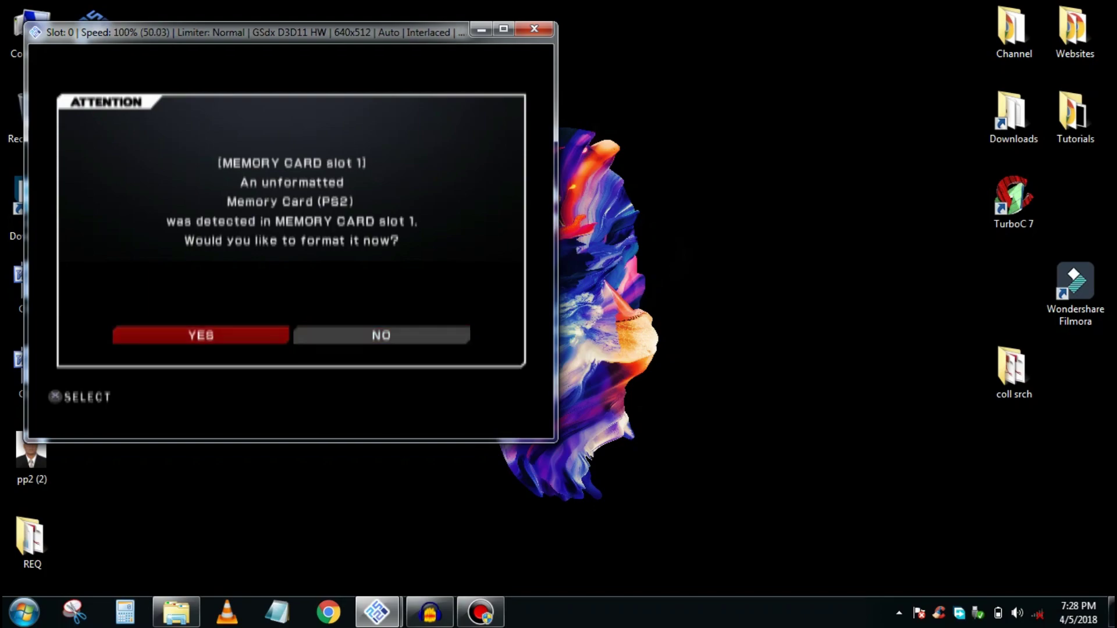
key("Return")
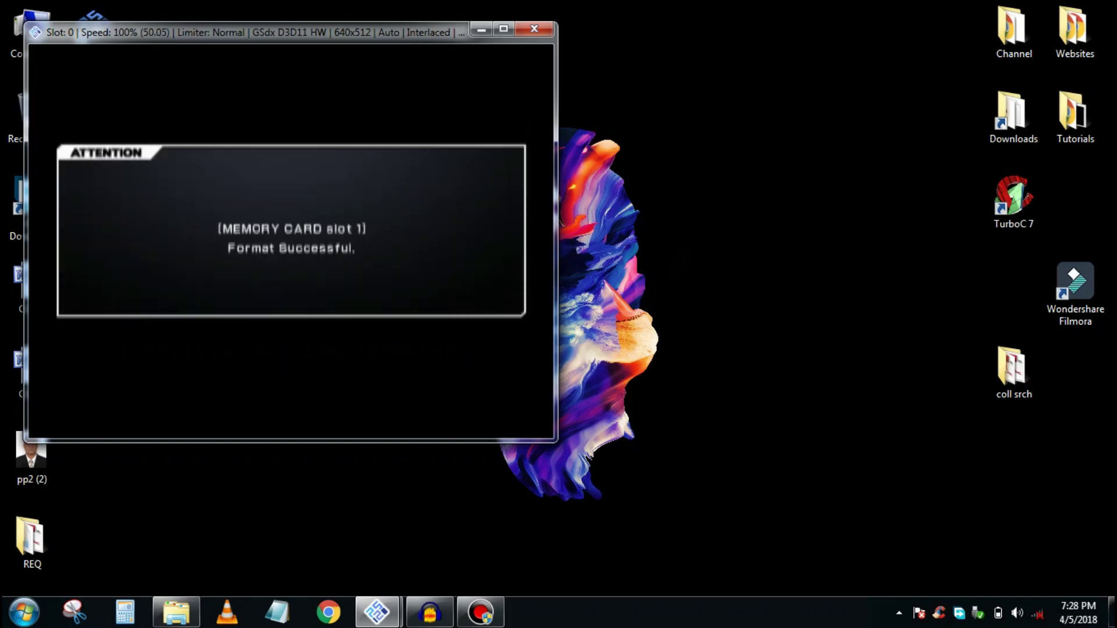
key("Escape")
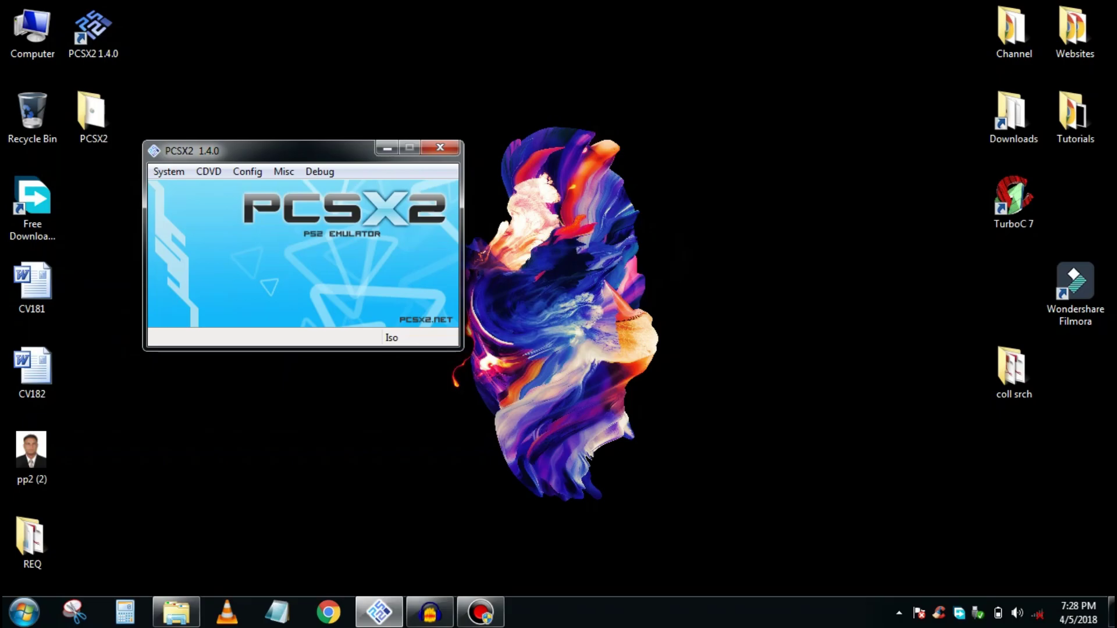